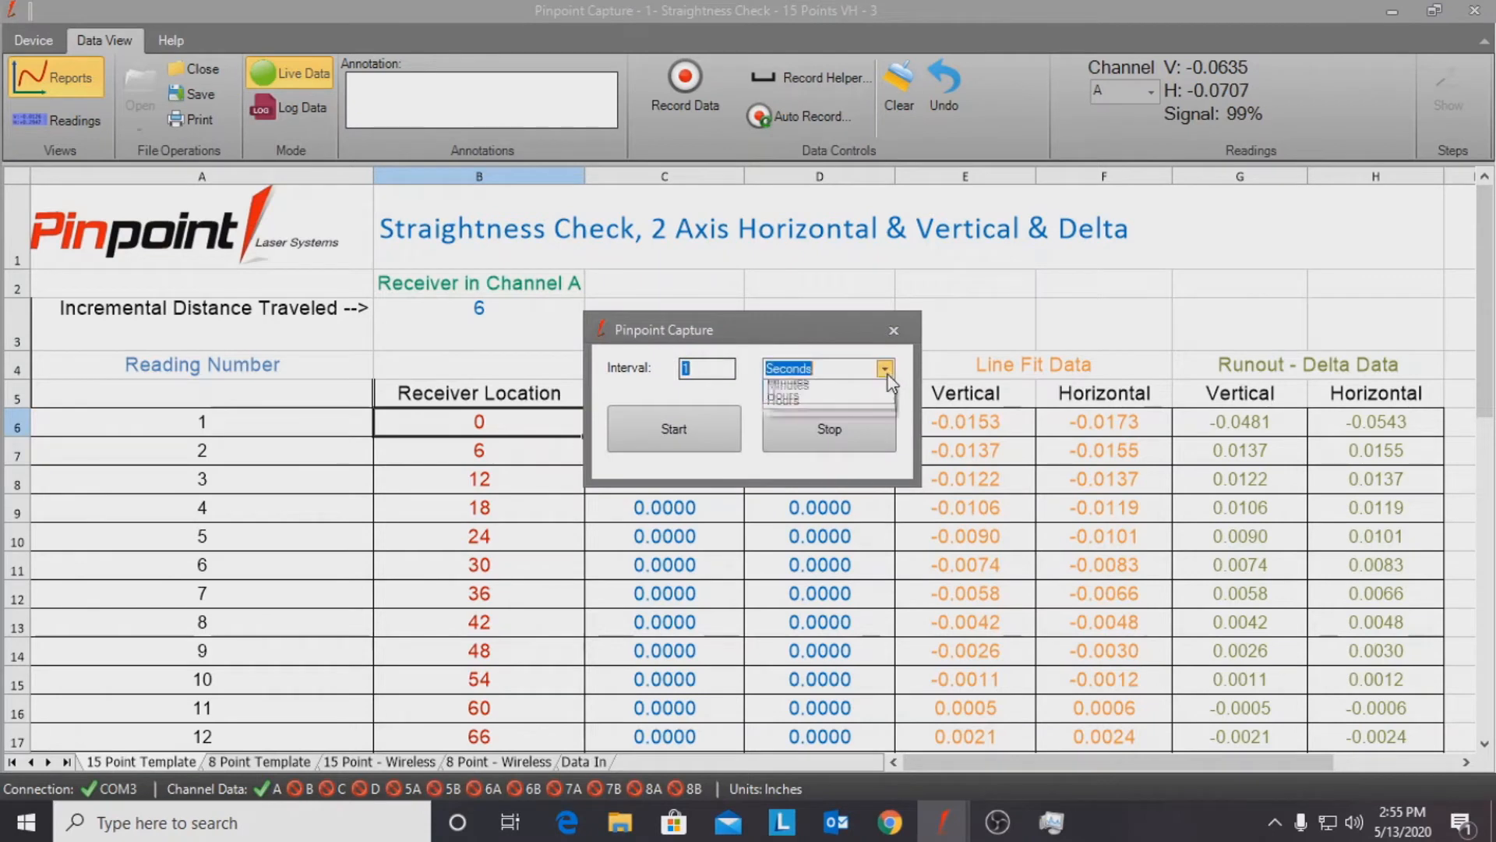
Step: Dismiss the auto-record interval dialog and record readings for the next receiver locations in the straightness report
click(896, 321)
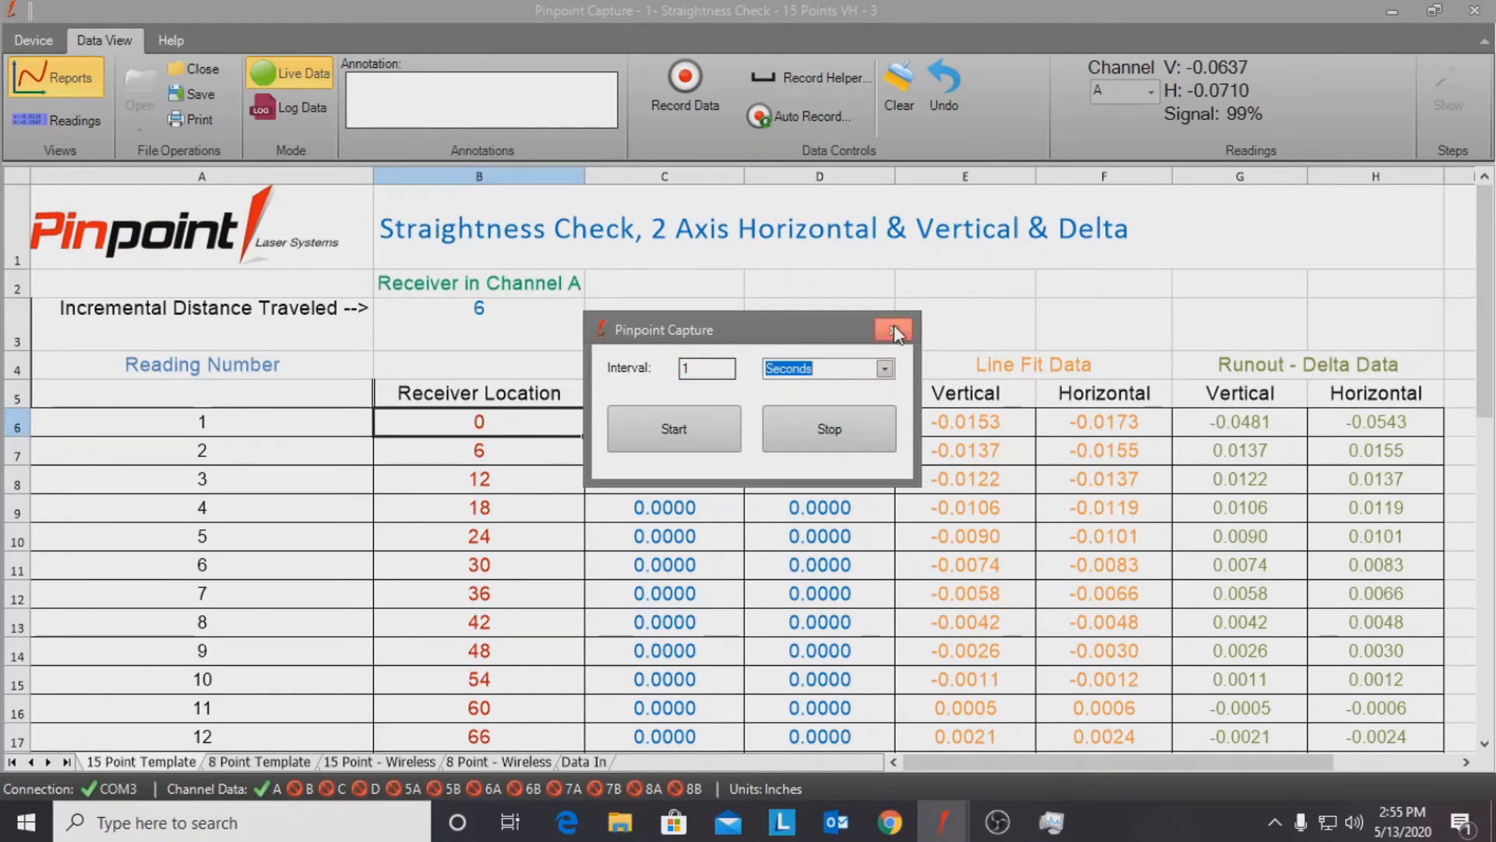
click(894, 330)
click(678, 102)
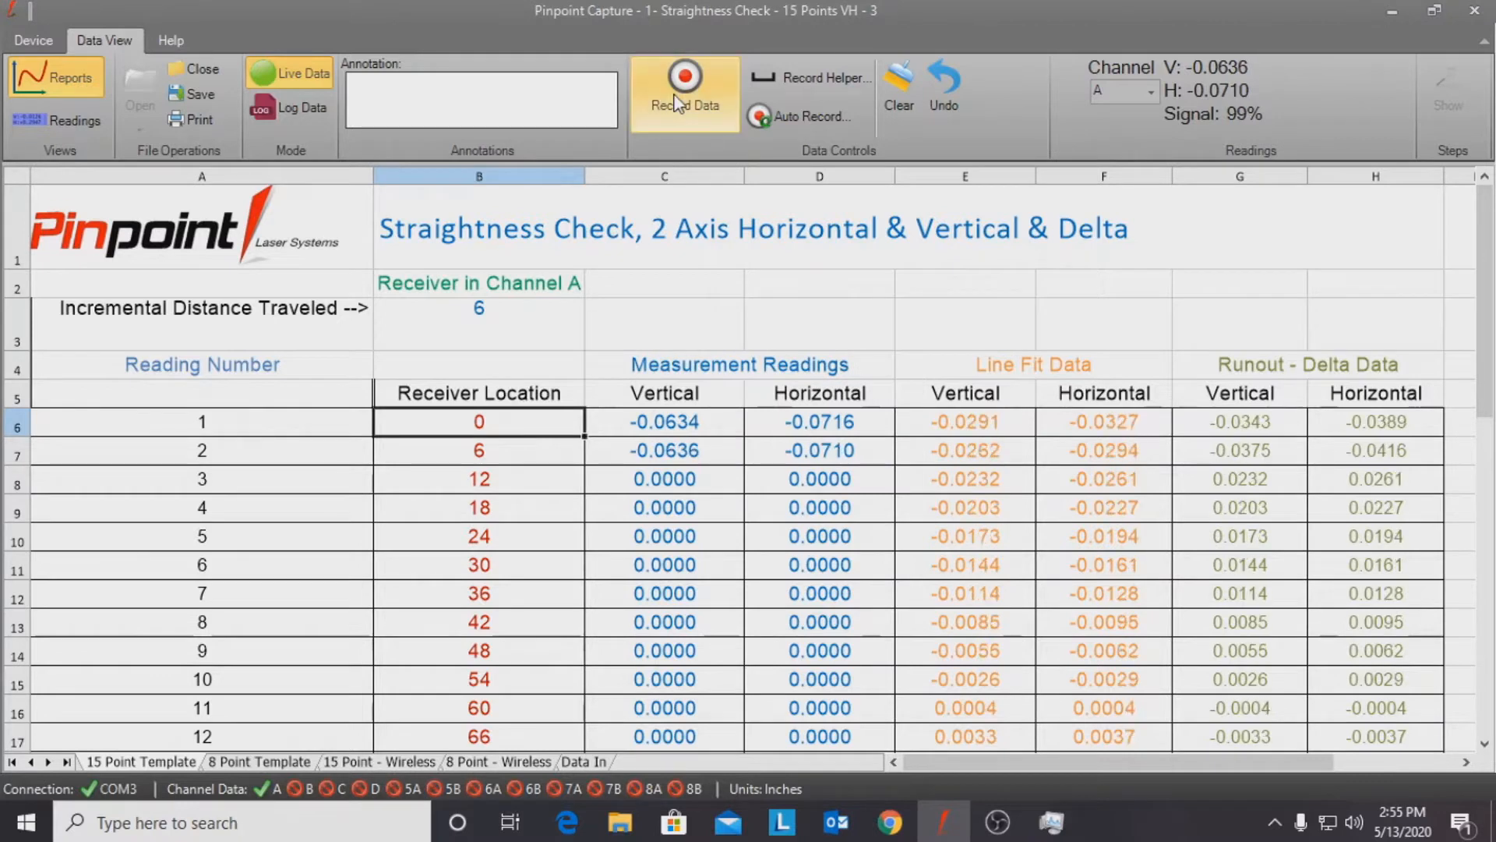
click(676, 102)
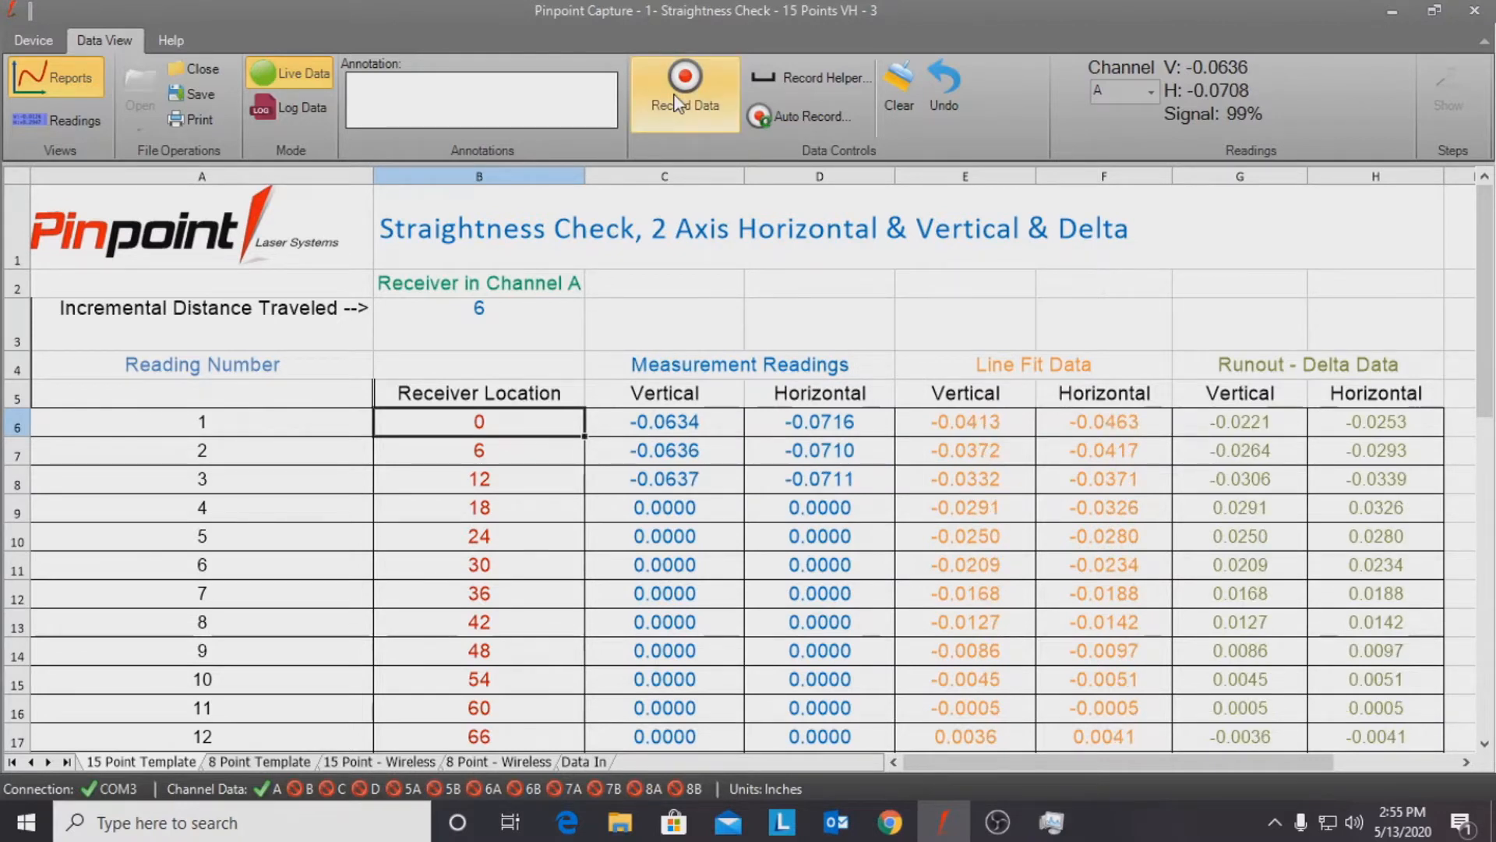
click(676, 102)
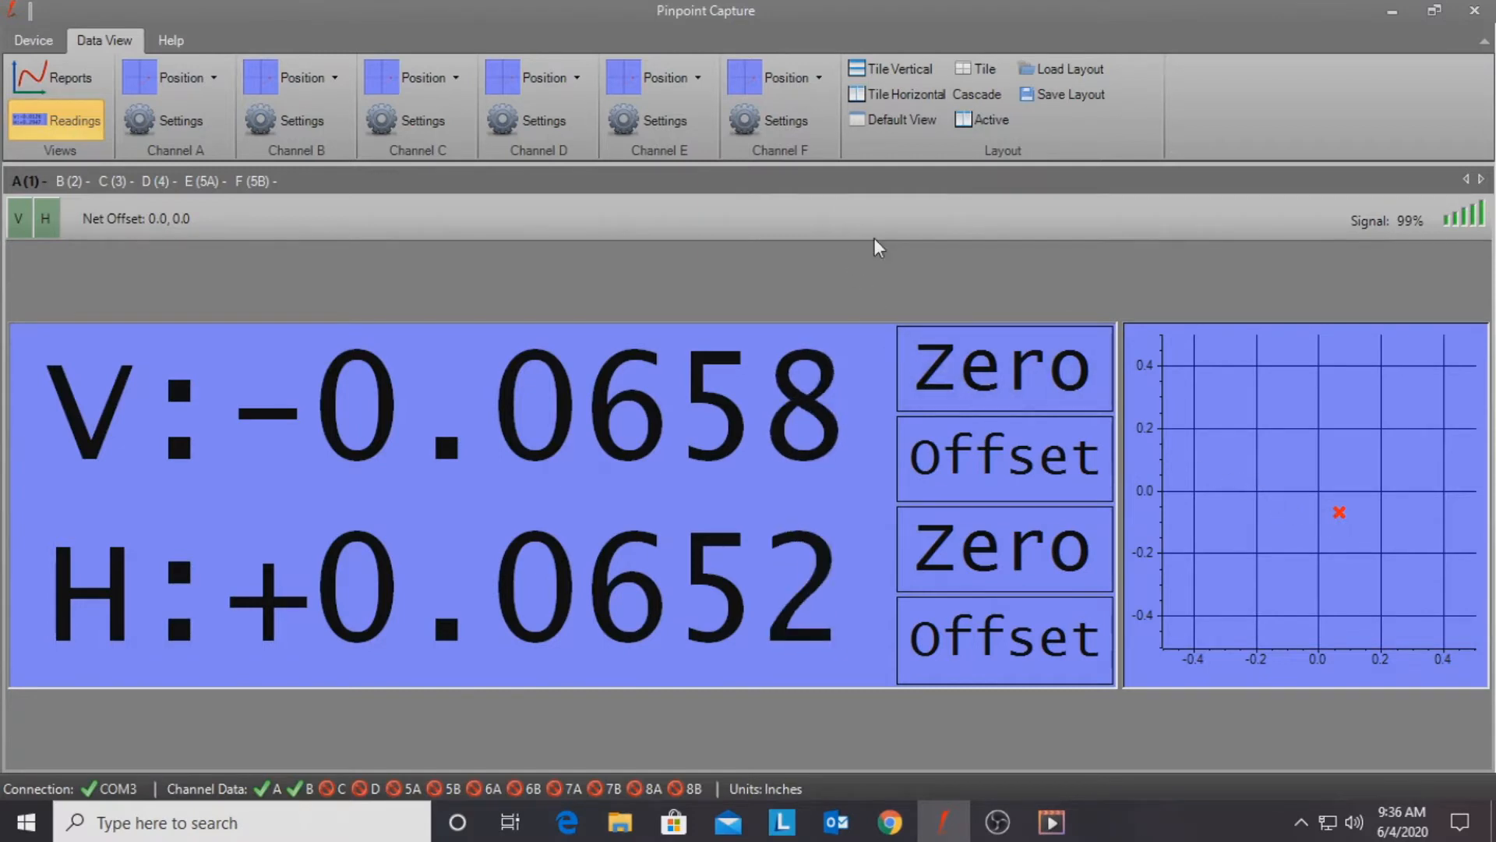
Step: Tile the channel readout windows horizontally
click(885, 100)
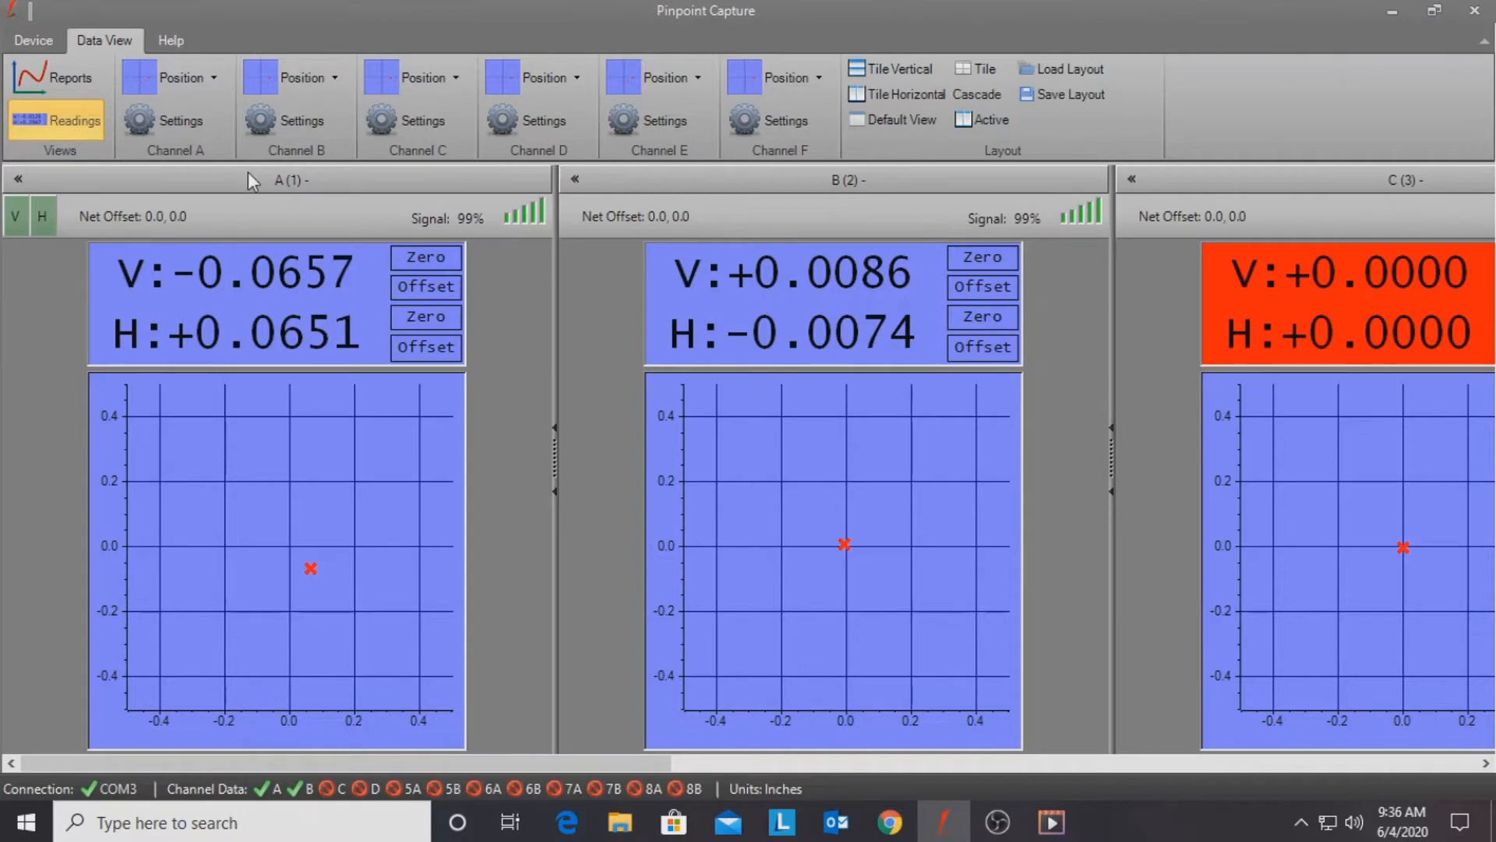
Step: Open Channel A's settings to review the receiver and background colour options, then cancel
click(178, 138)
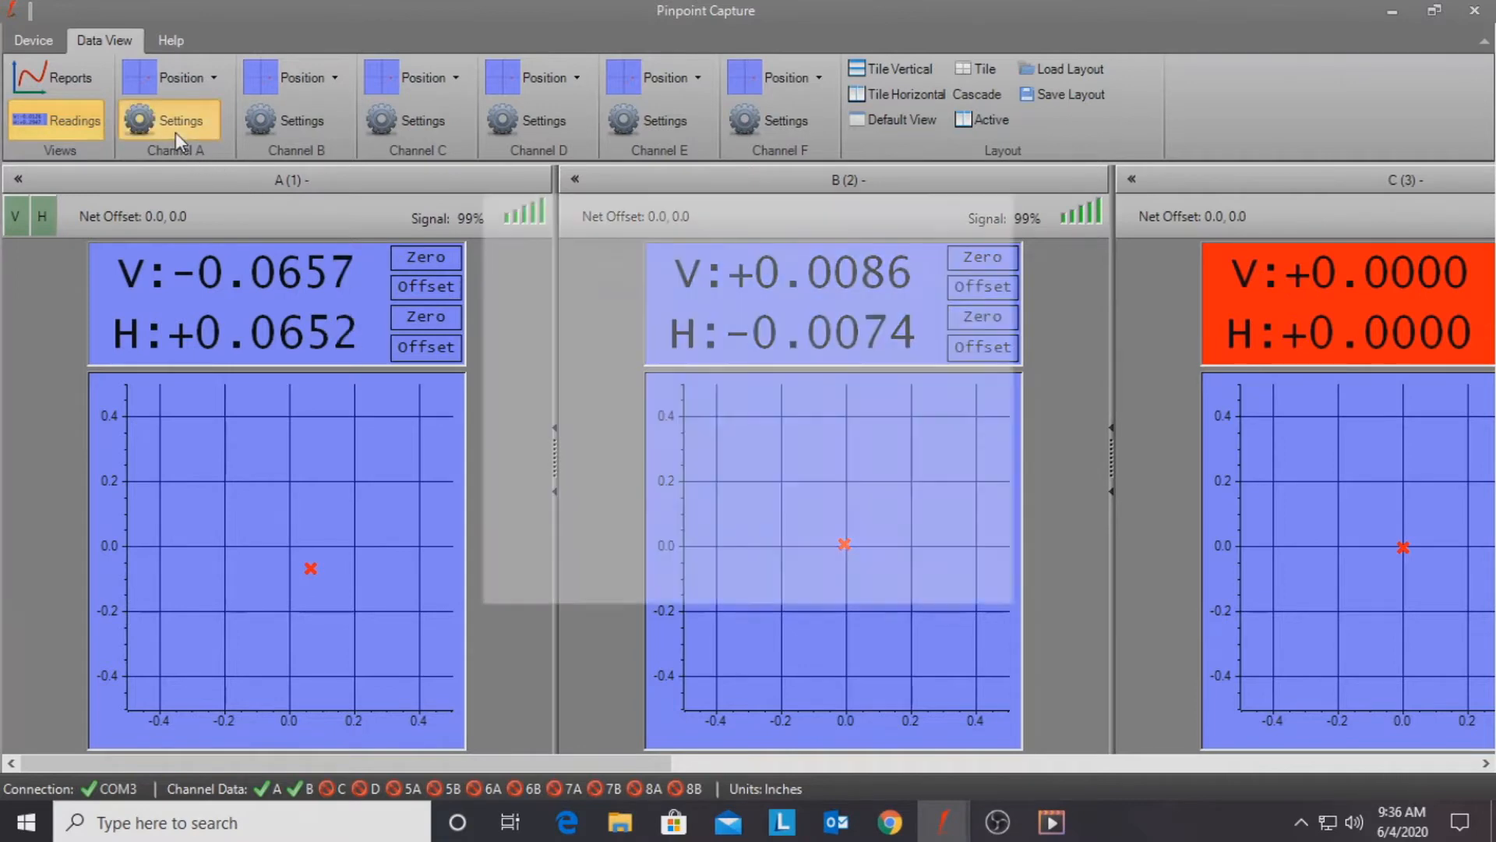
drag(610, 212, 1069, 194)
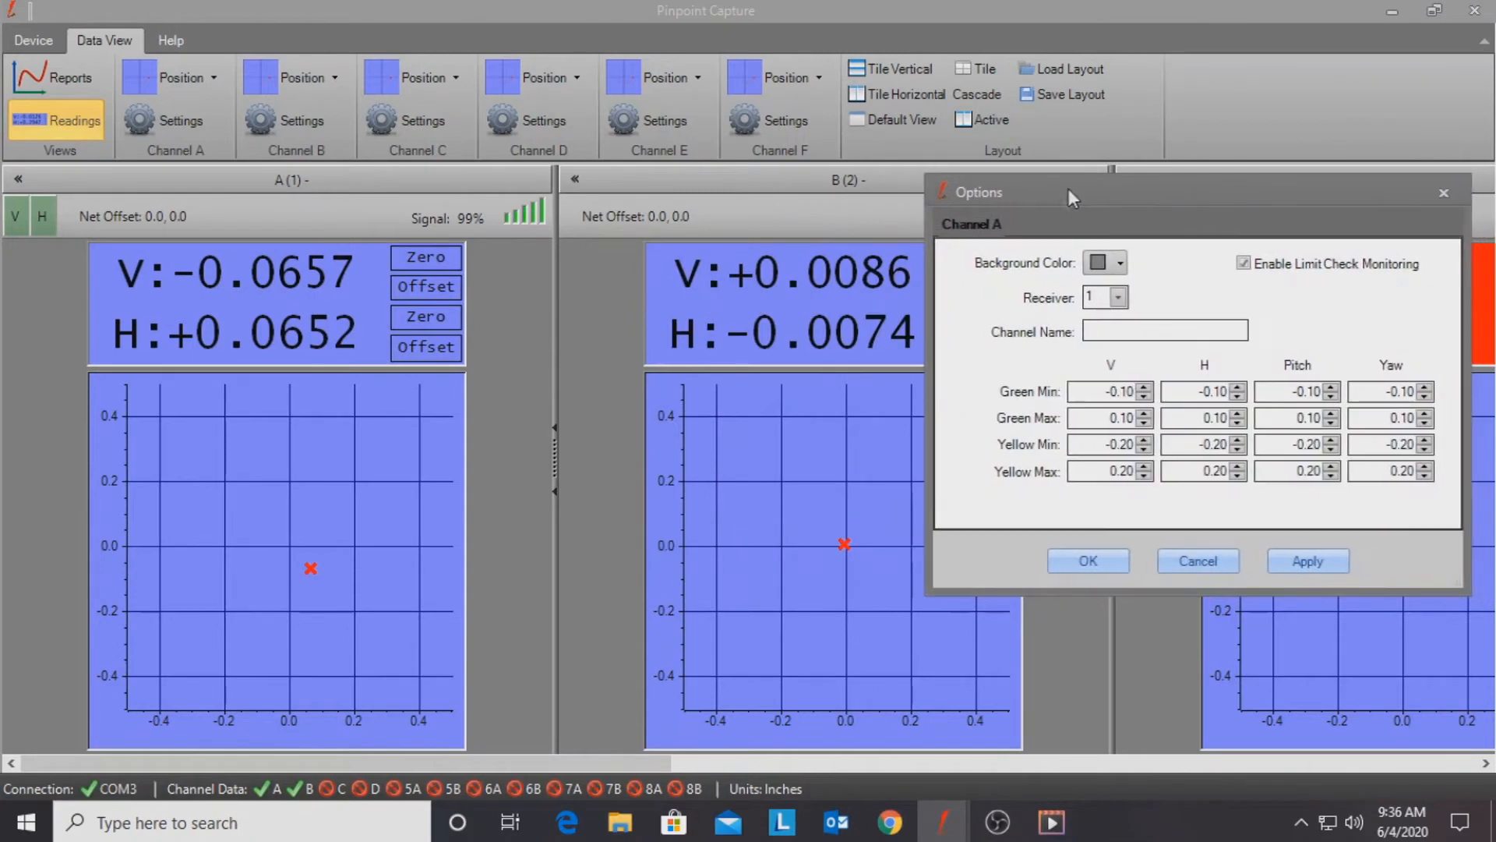
click(1118, 297)
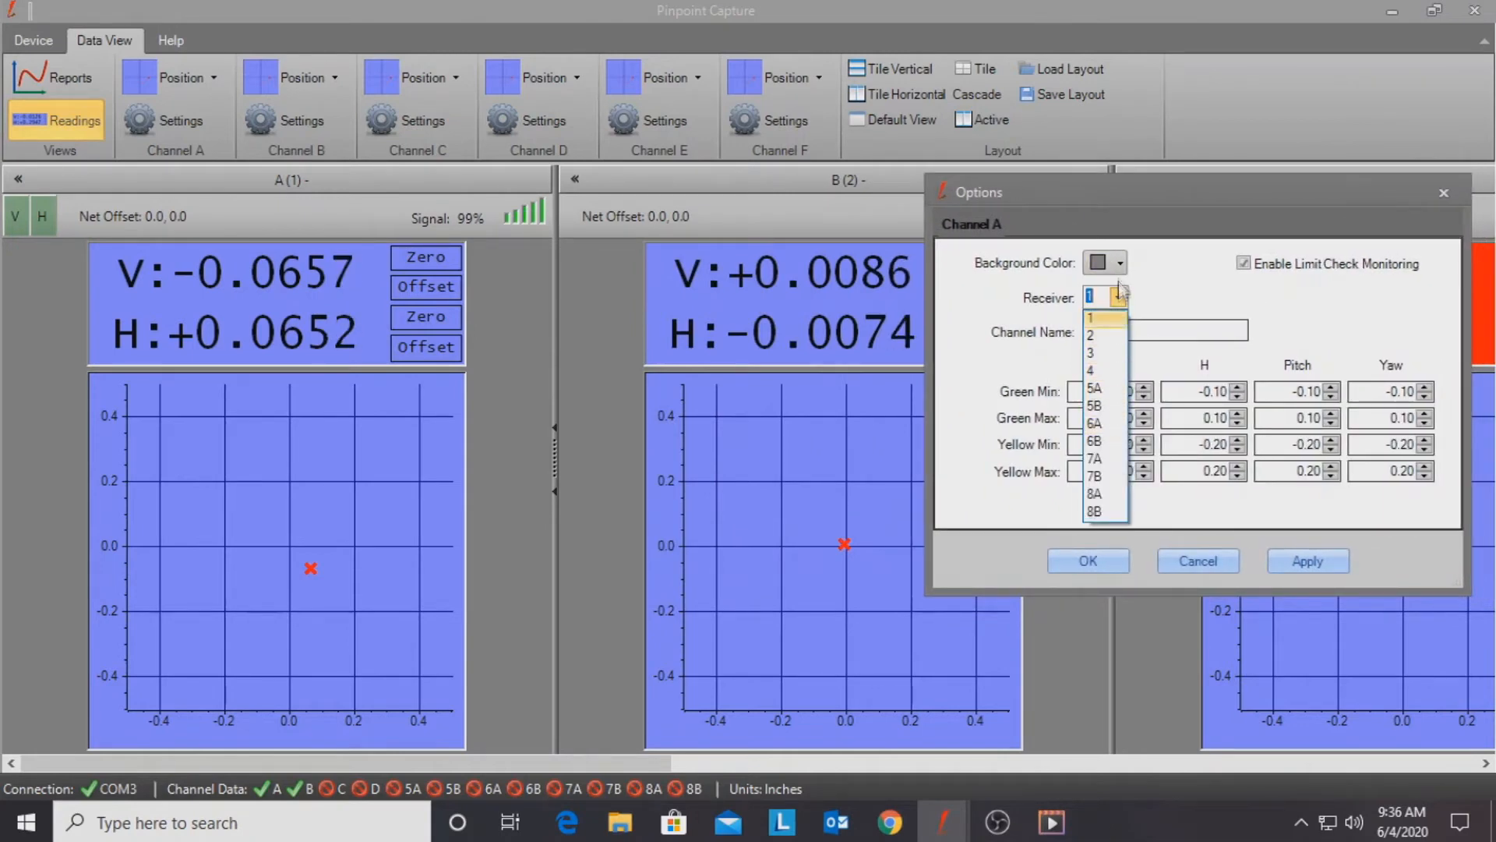
click(1103, 316)
click(1119, 264)
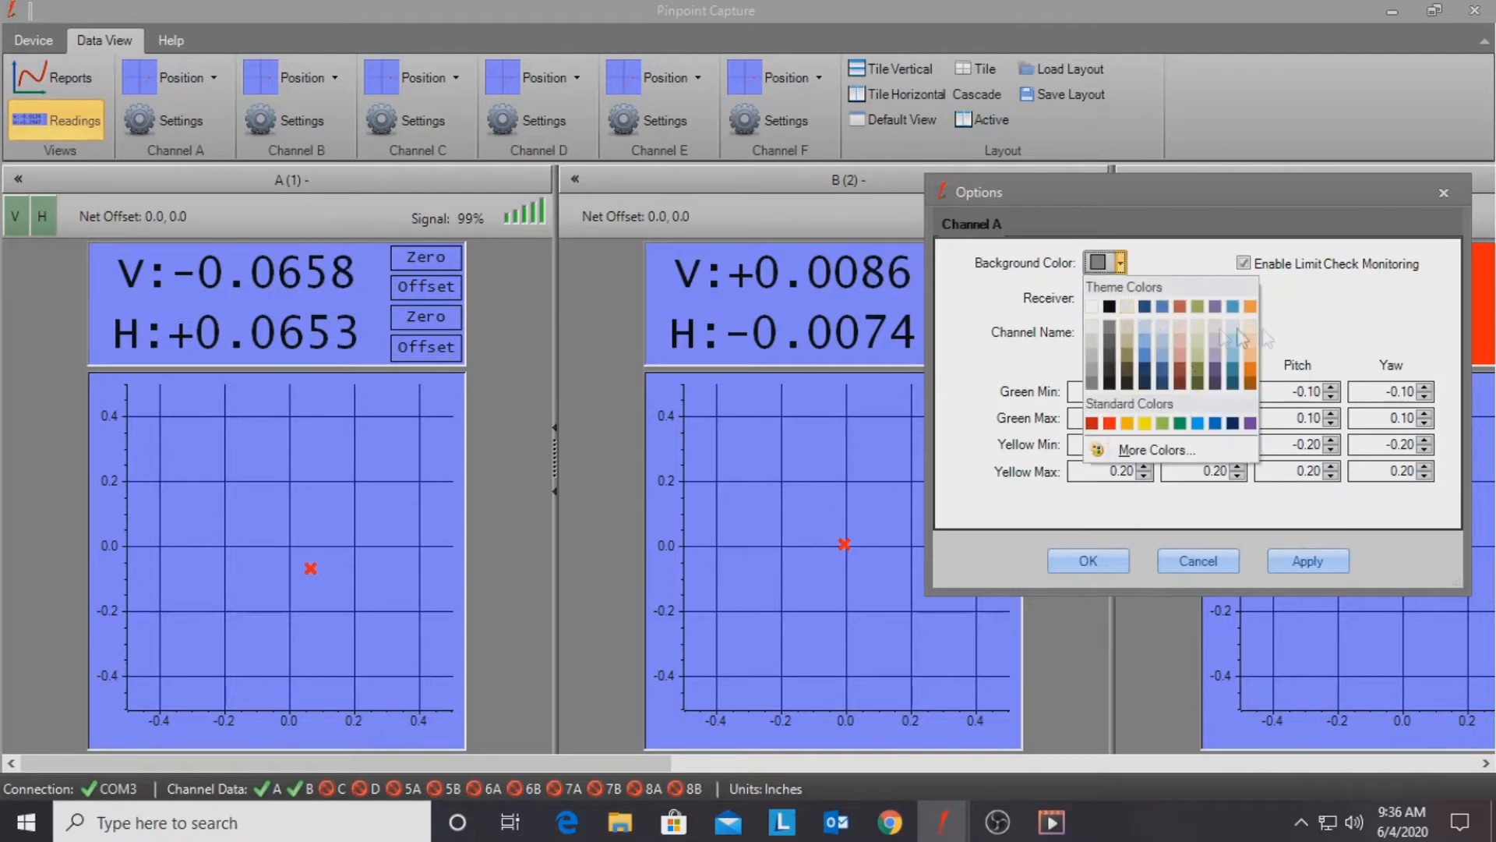
click(1341, 323)
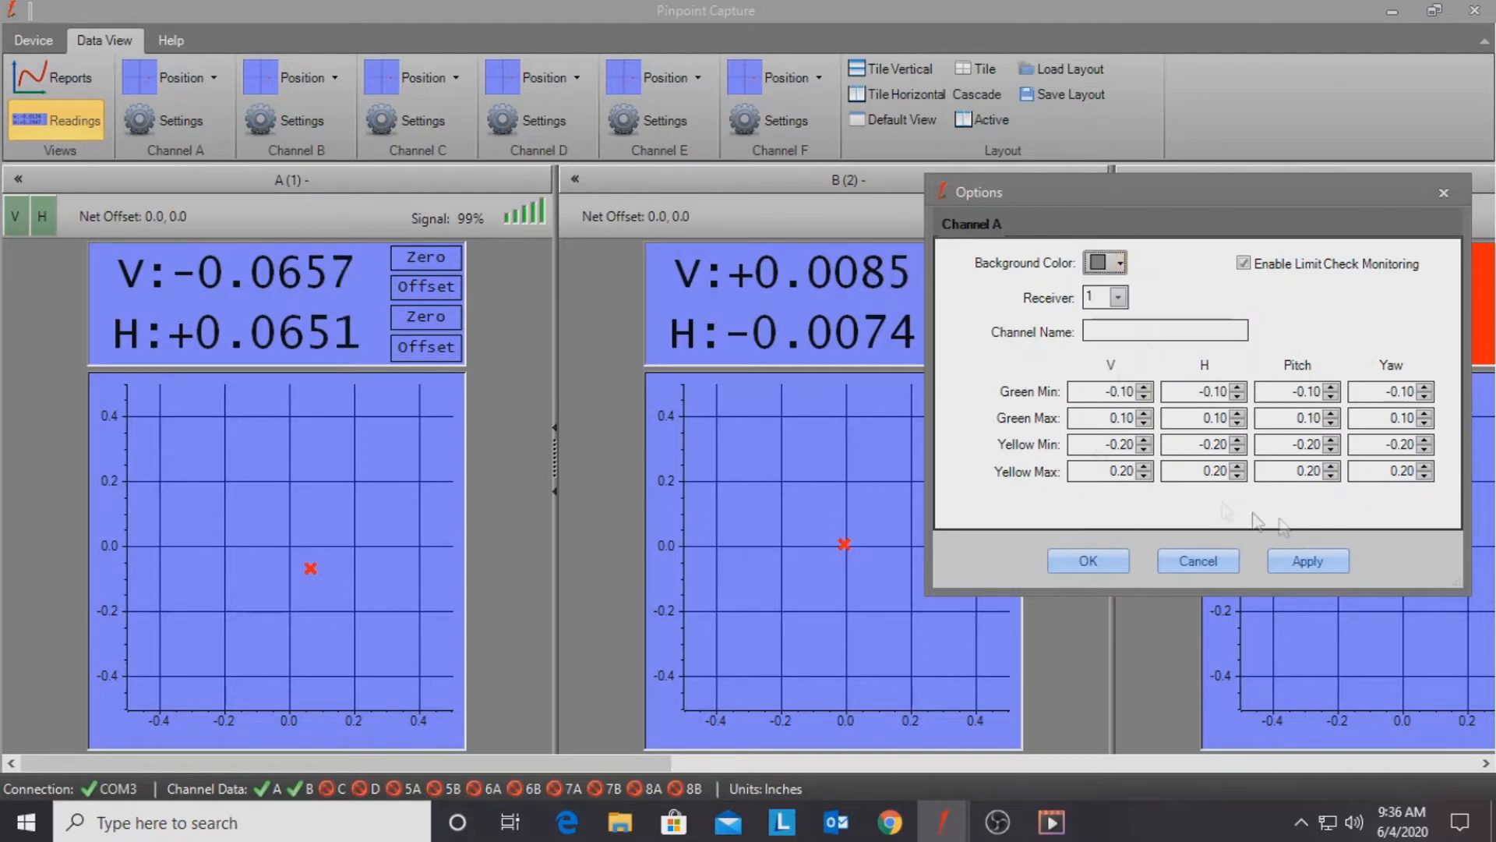
click(1220, 567)
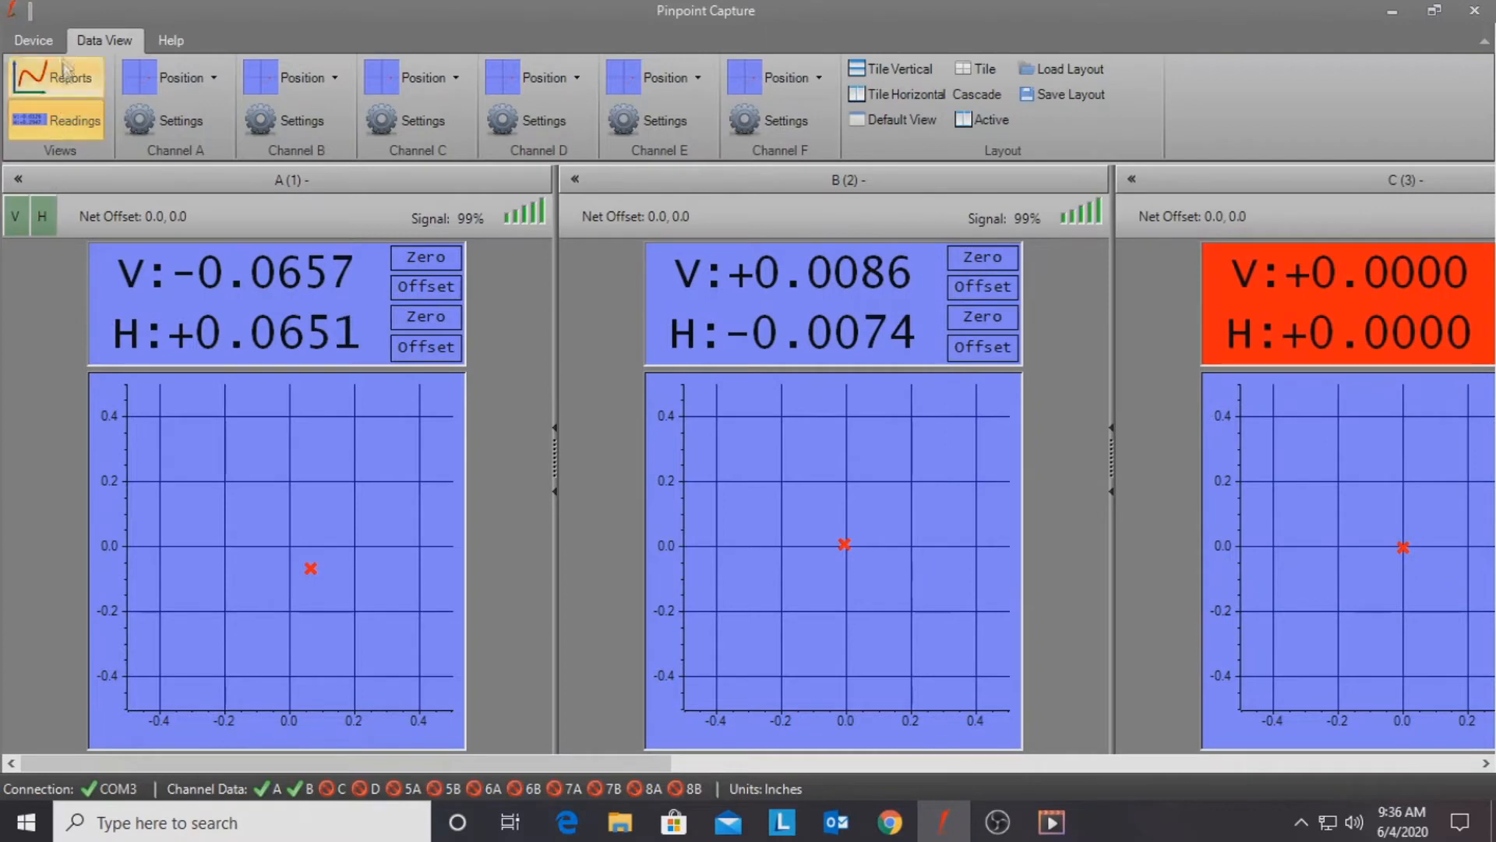
Step: Open the general device Options to review display rate and measurement settings, then cancel
click(44, 46)
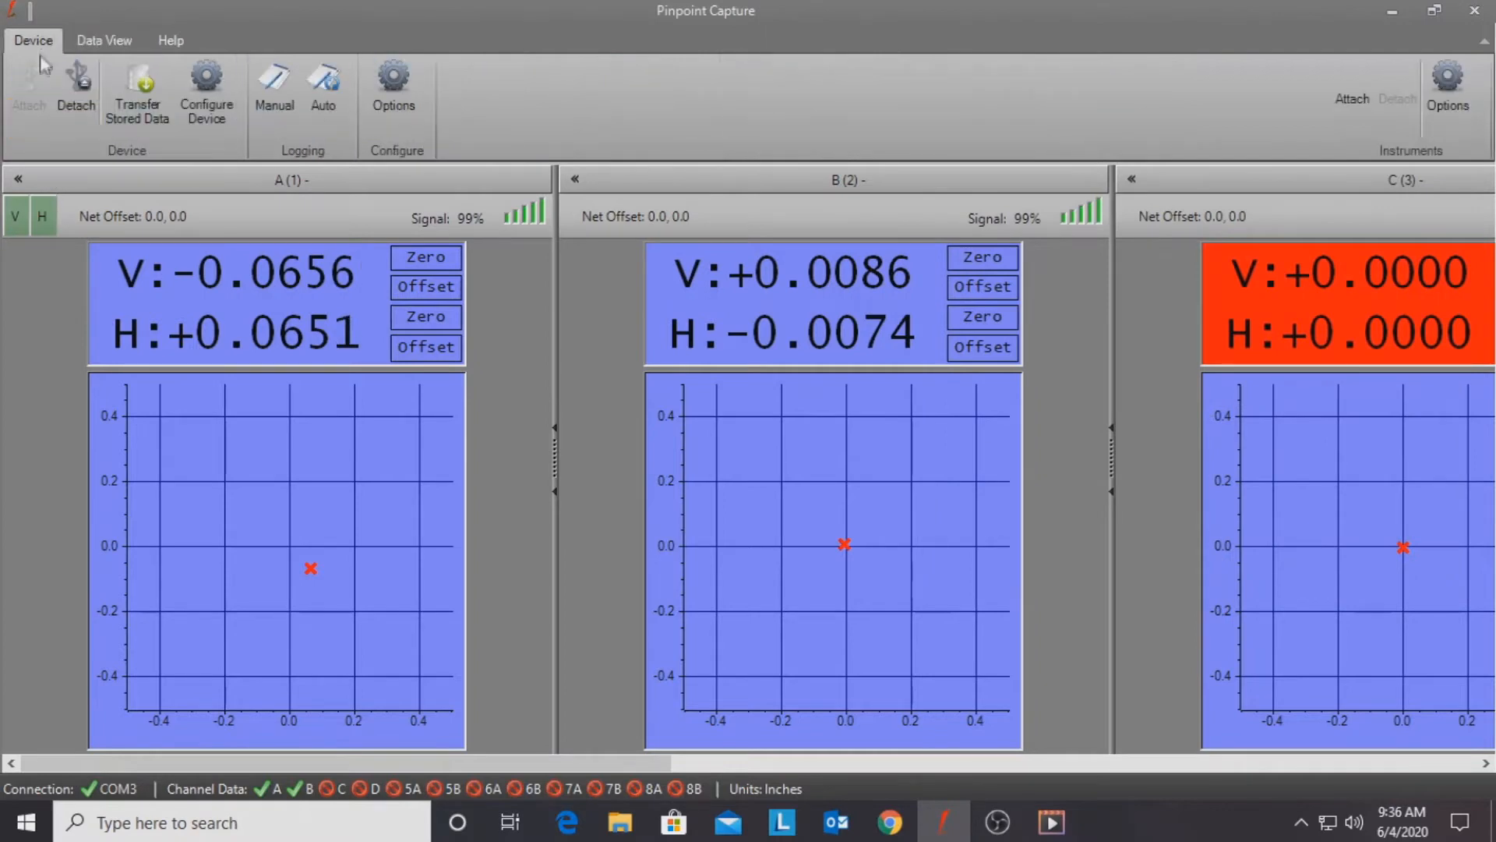
click(394, 88)
drag(656, 193, 690, 196)
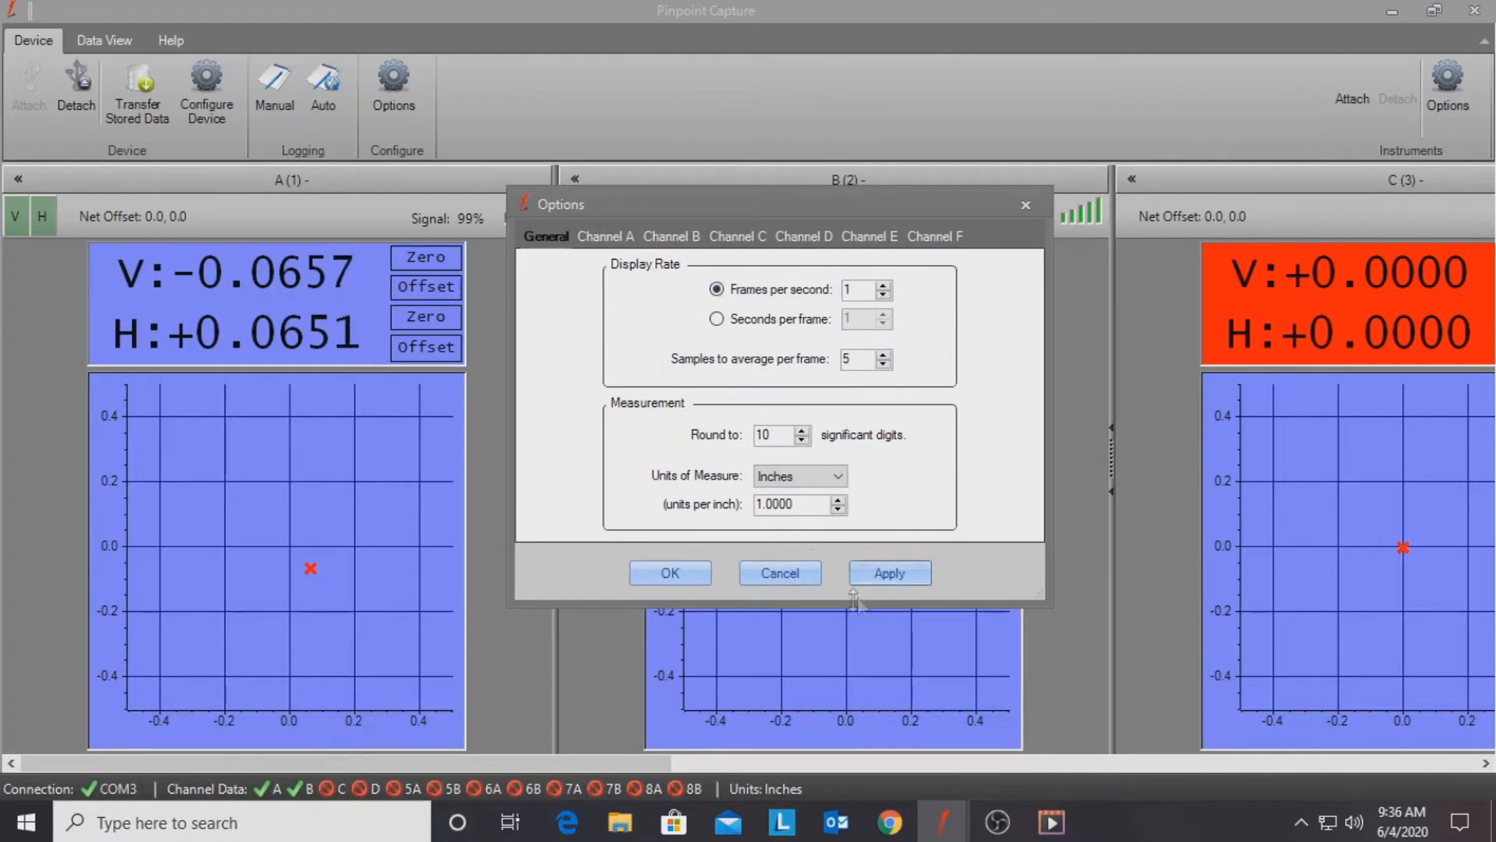
click(782, 572)
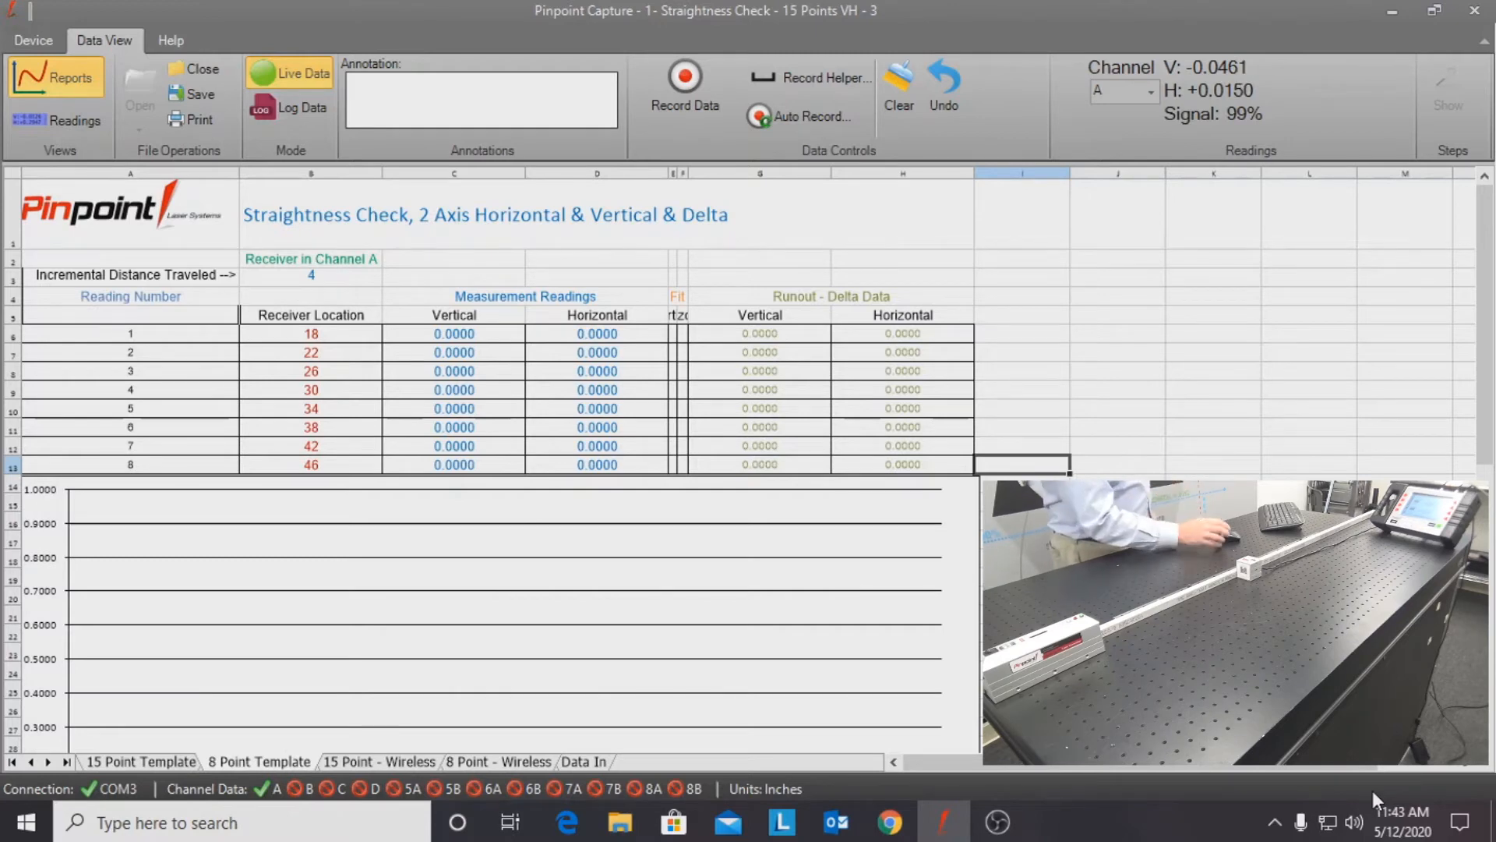
Step: Use Record Helper to record eight readings, one at each receiver location from 18 to 46
click(805, 81)
drag(243, 103, 1178, 195)
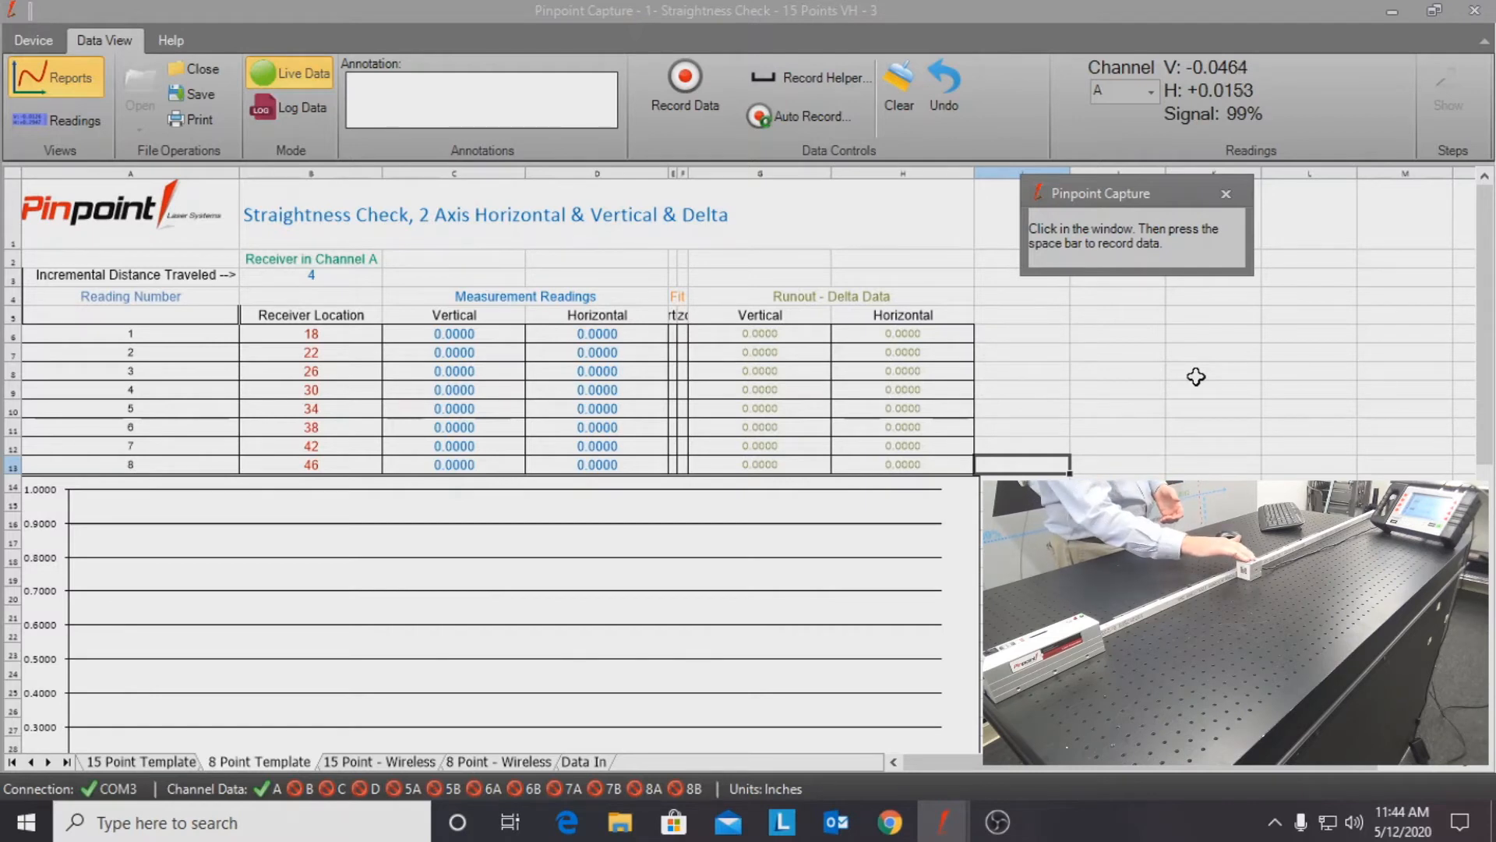
key(space)
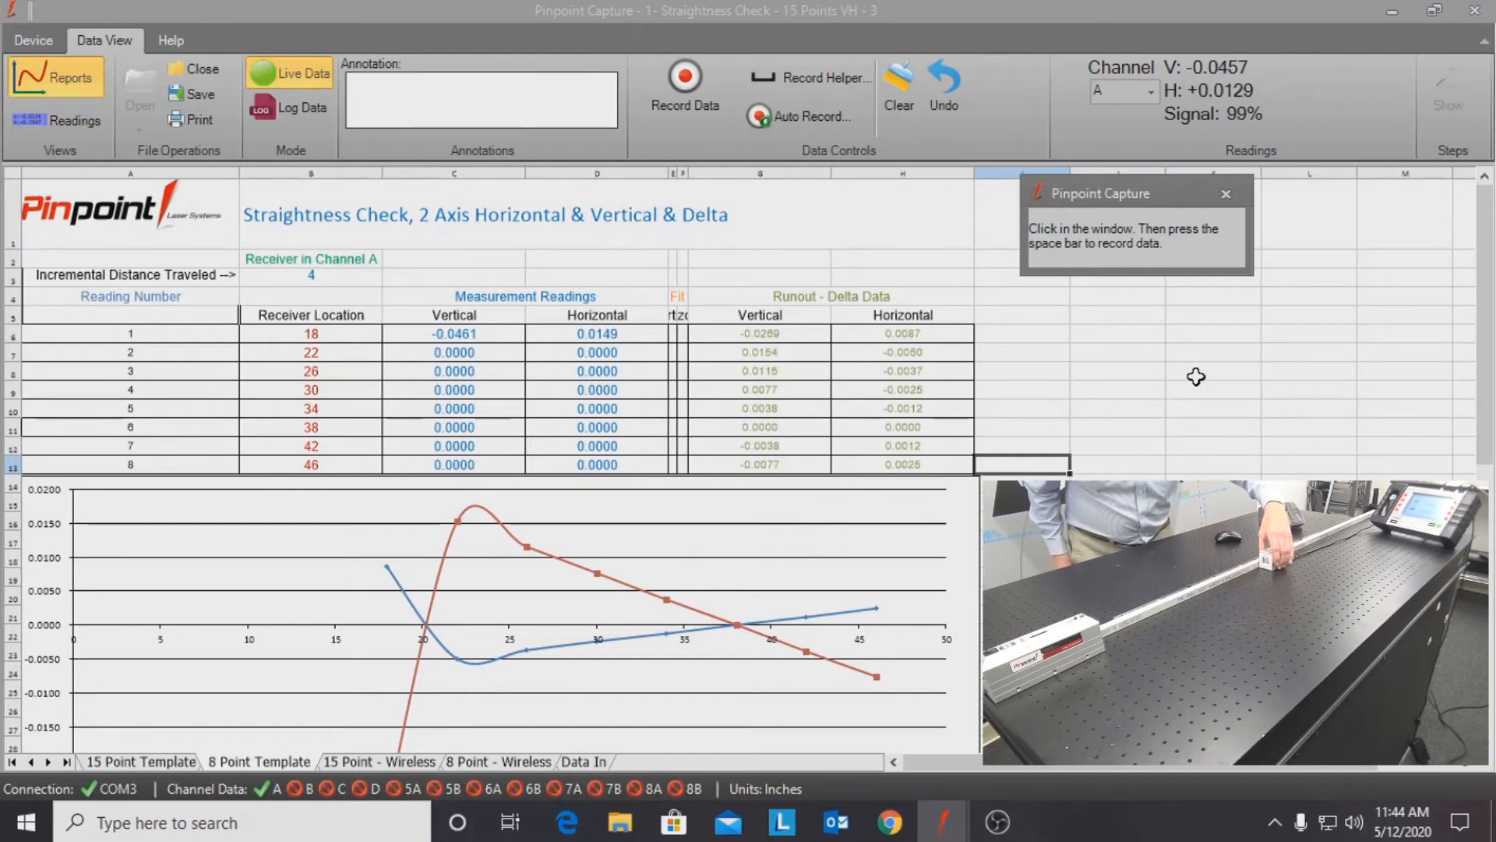
key(space)
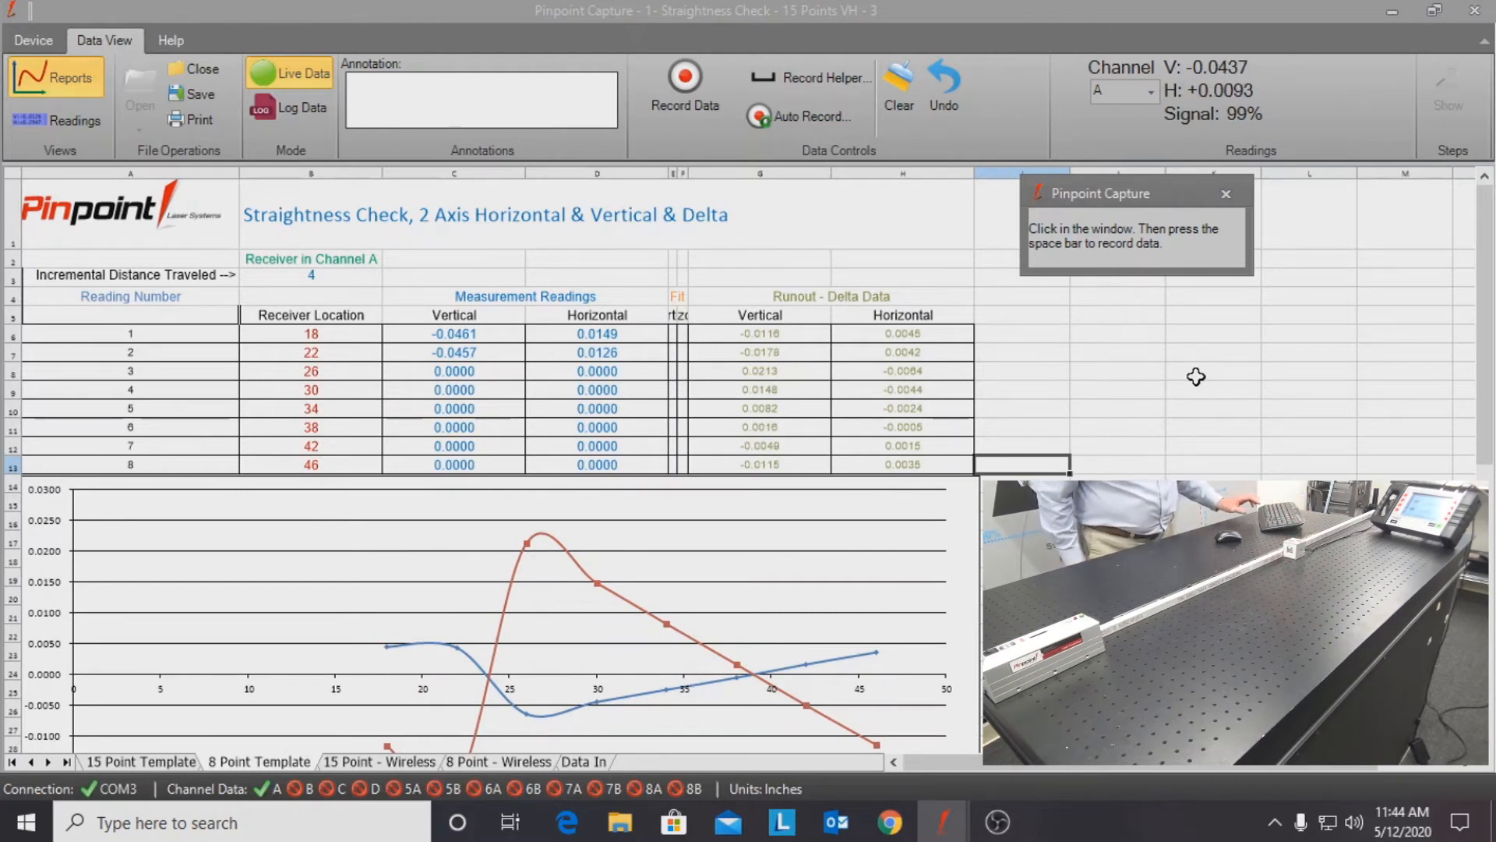
key(space)
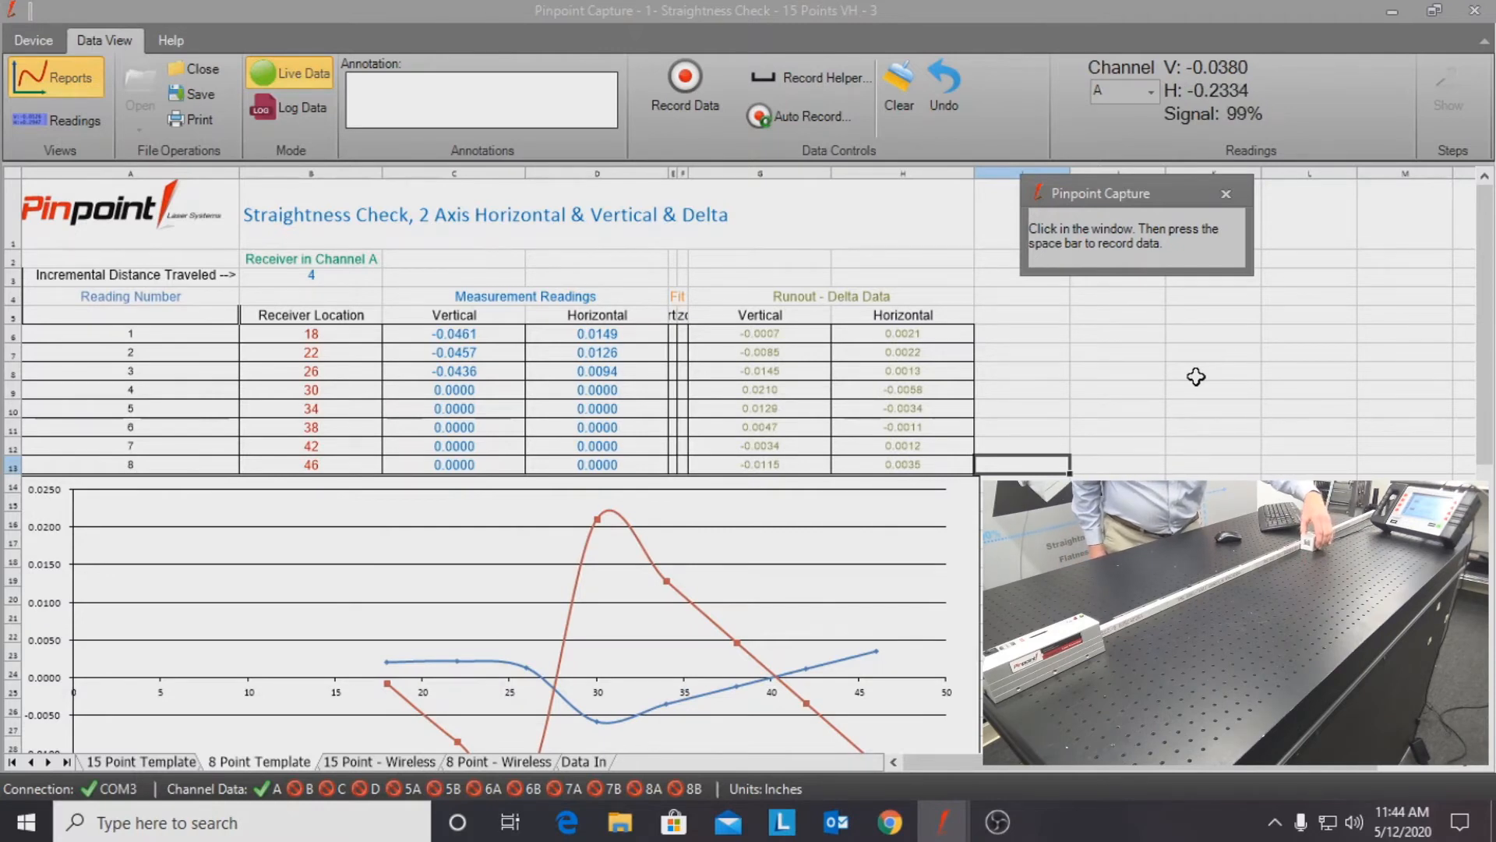
key(space)
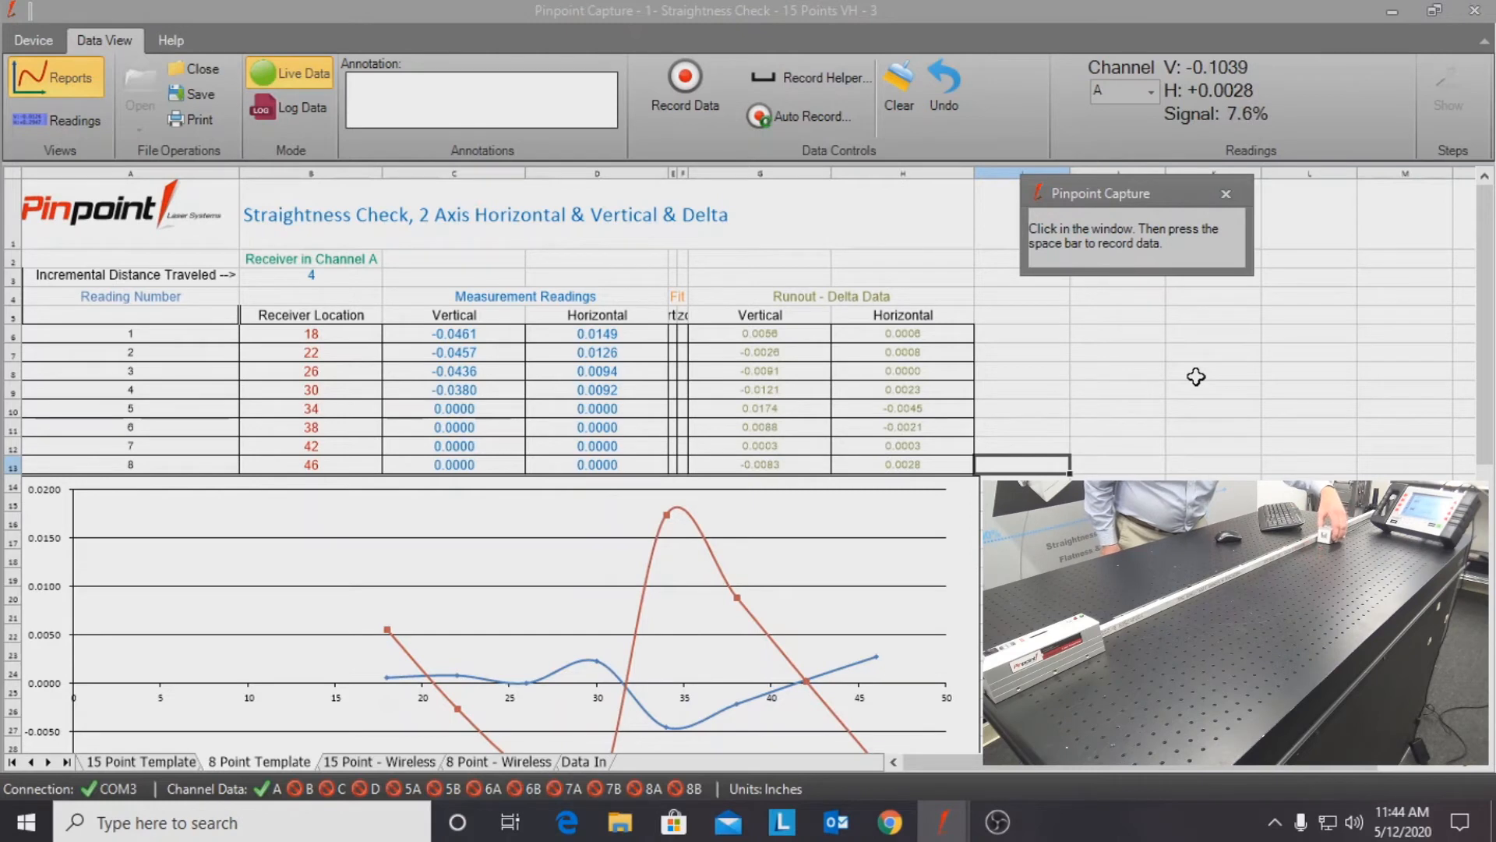
key(space)
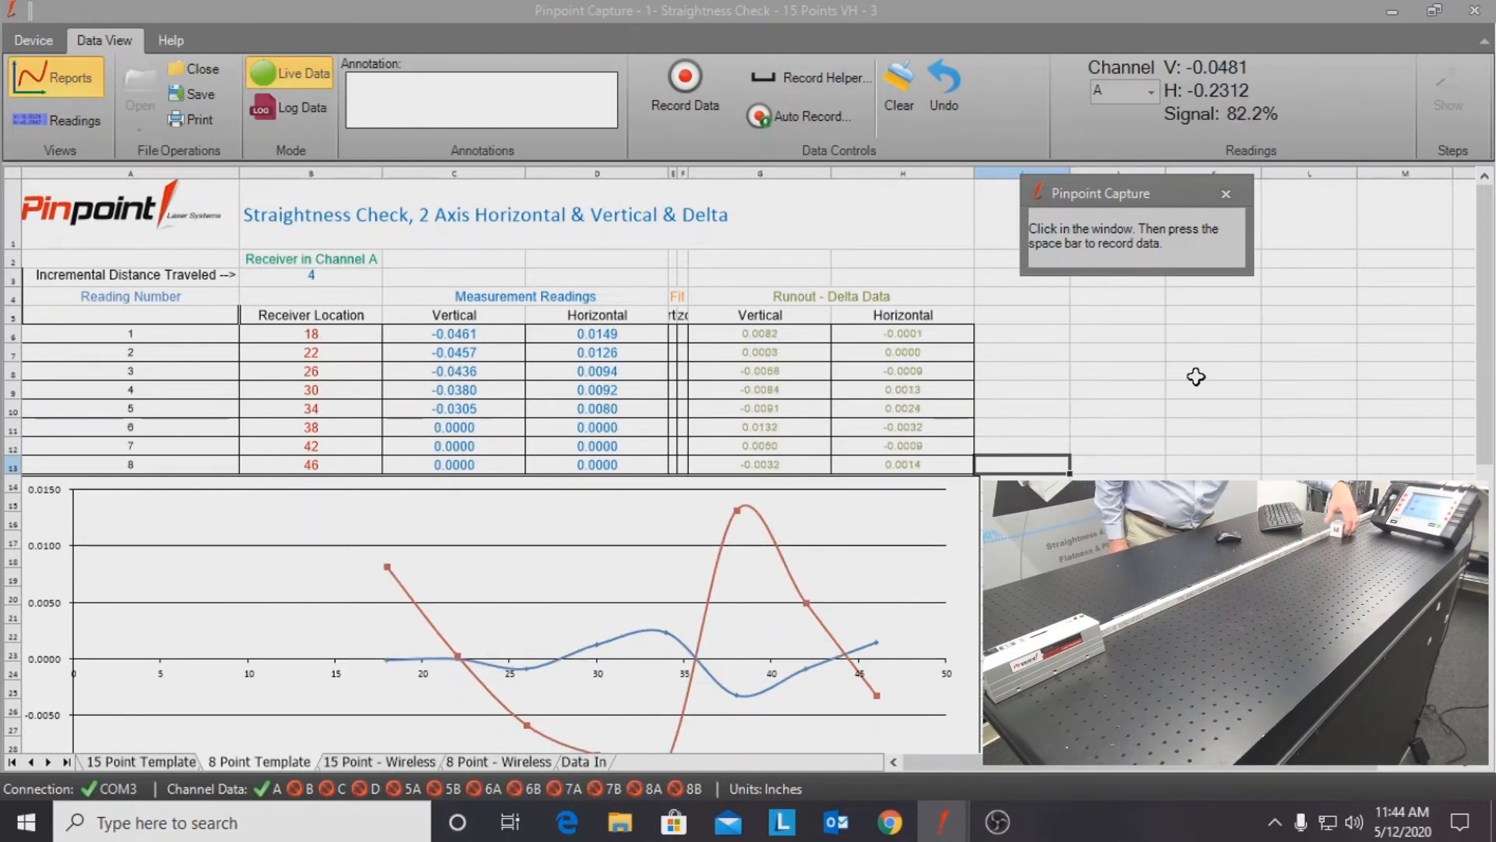
key(space)
key(space)
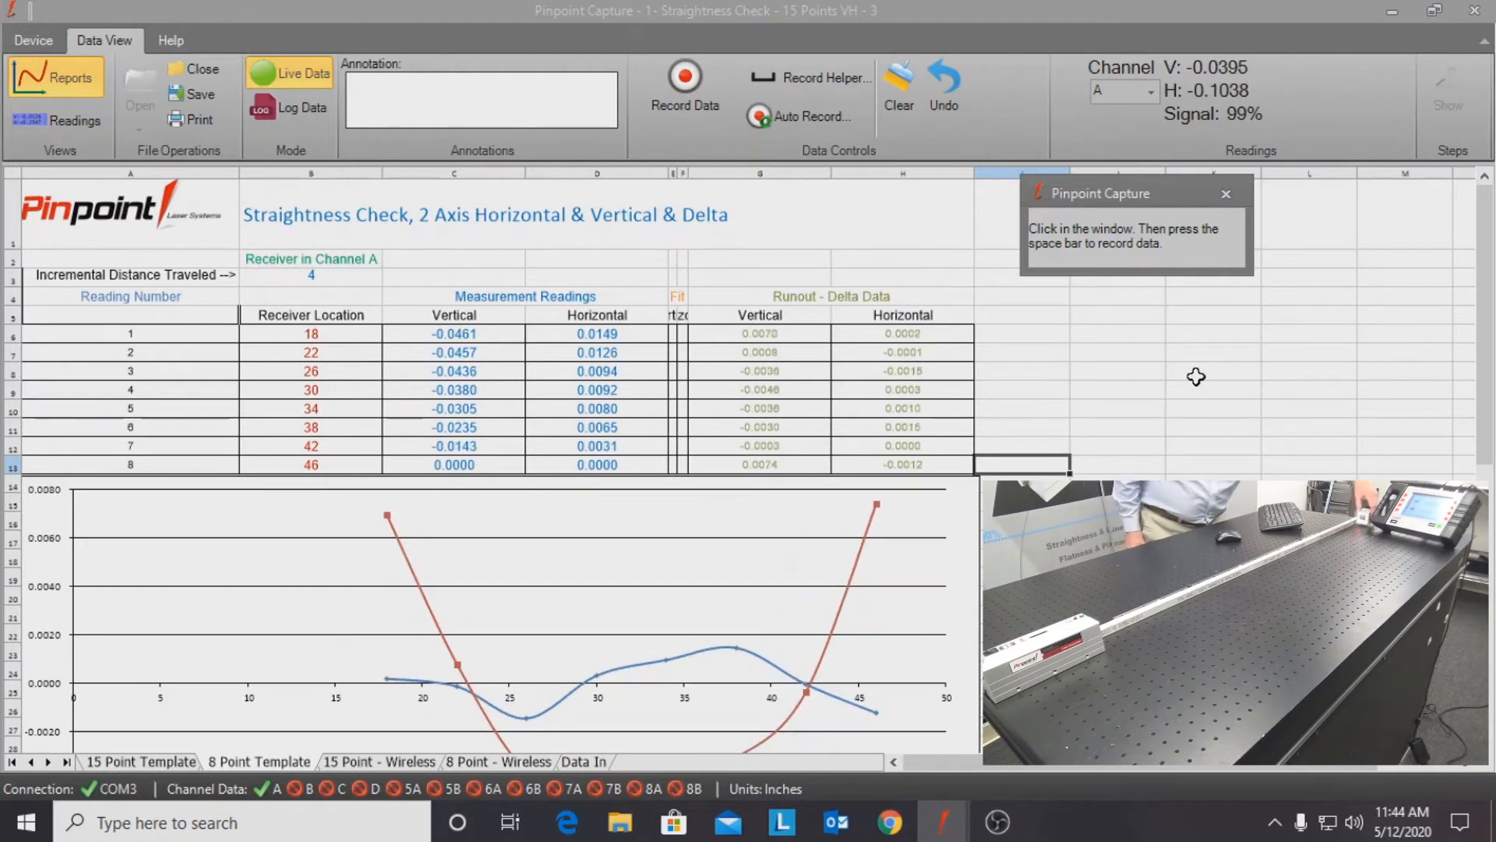
key(space)
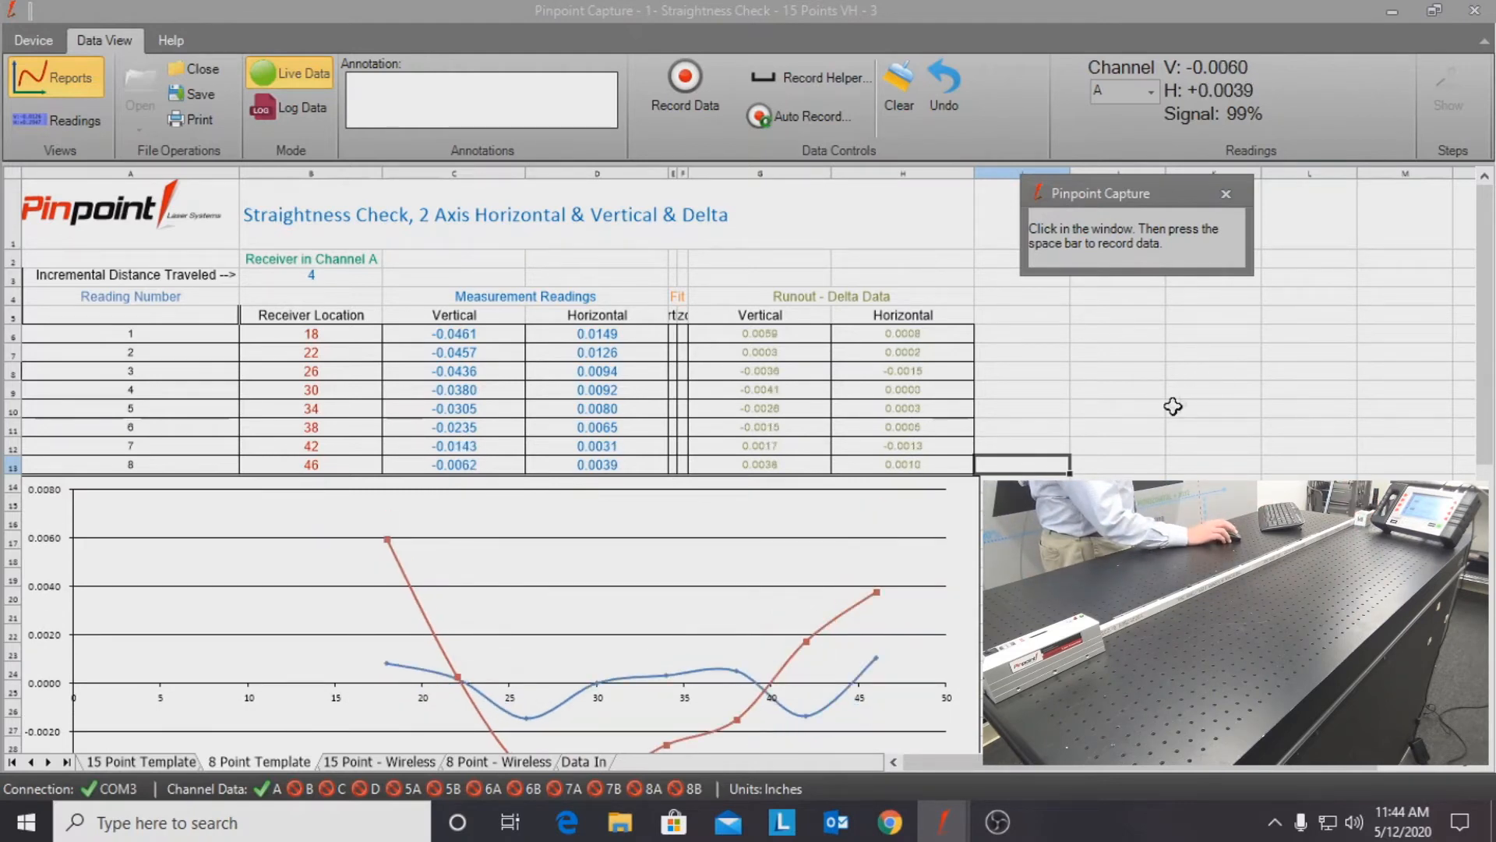
Step: Scroll through the report to examine the runout chart and the rail statistics
click(1117, 558)
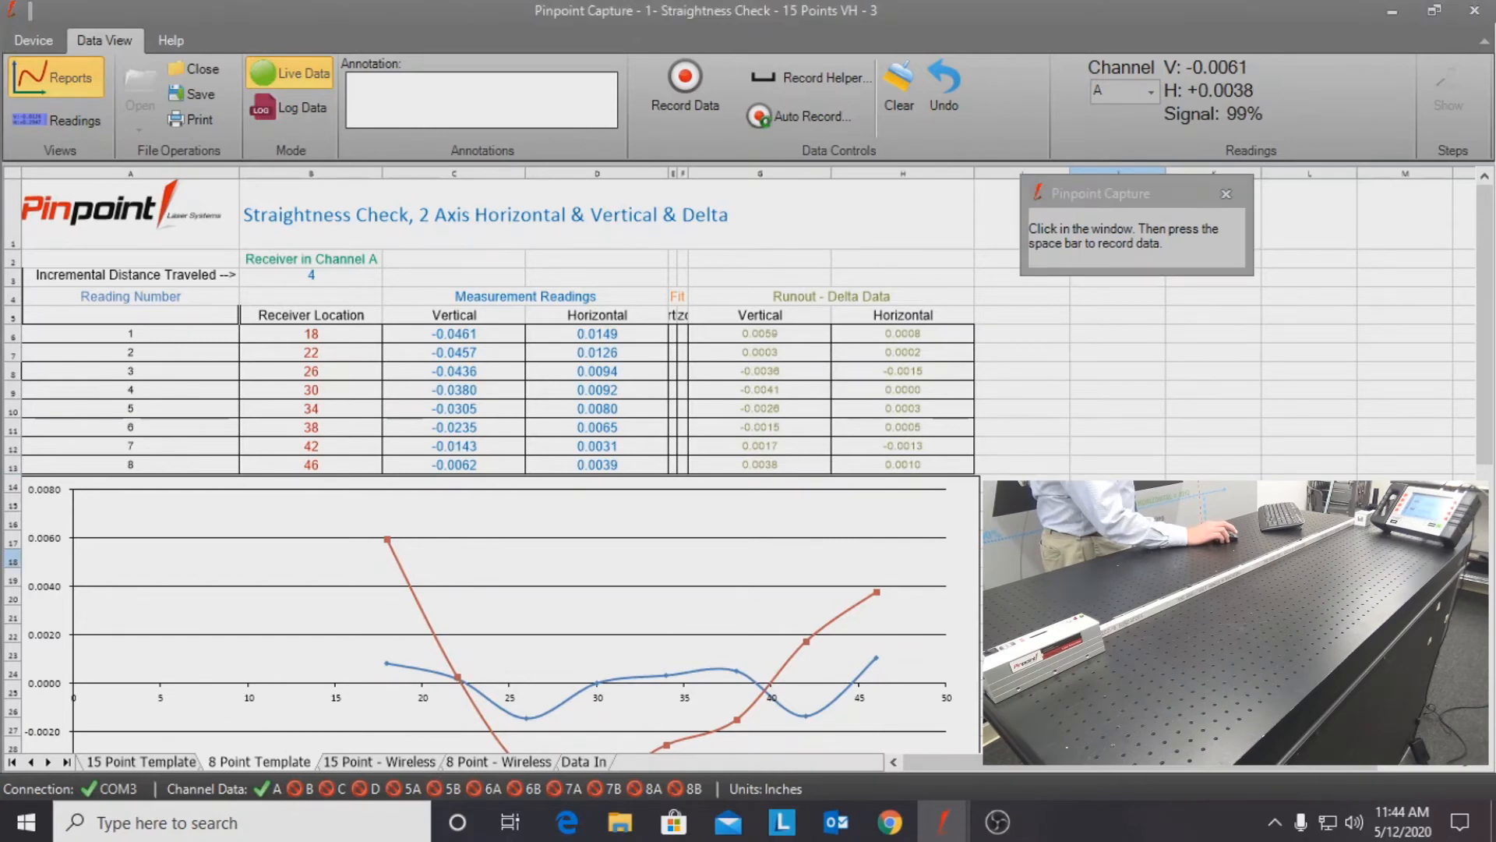
scroll(498, 459, down, 1)
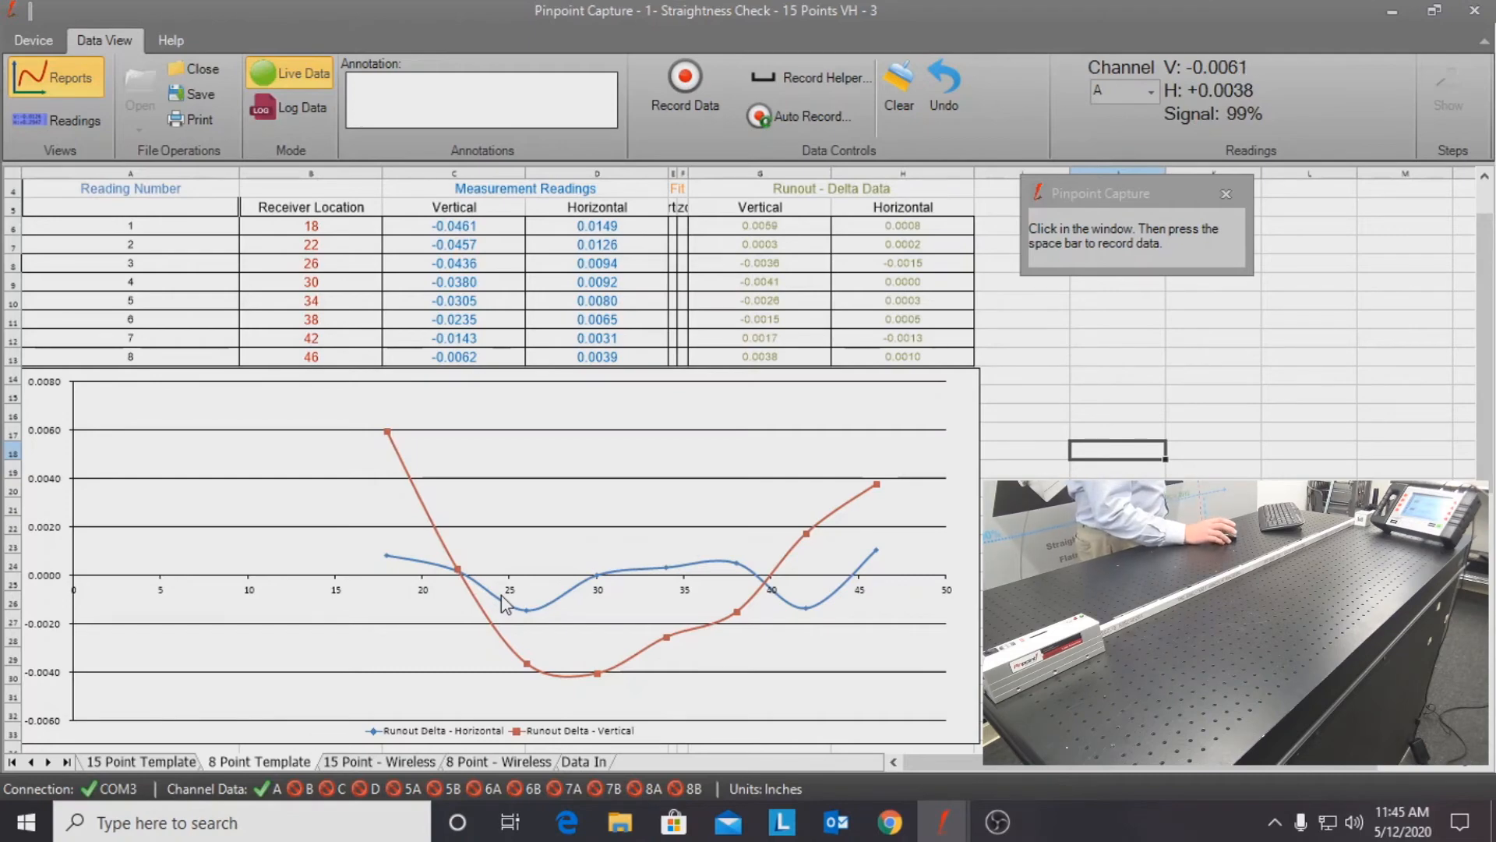
scroll(382, 595, down, 2)
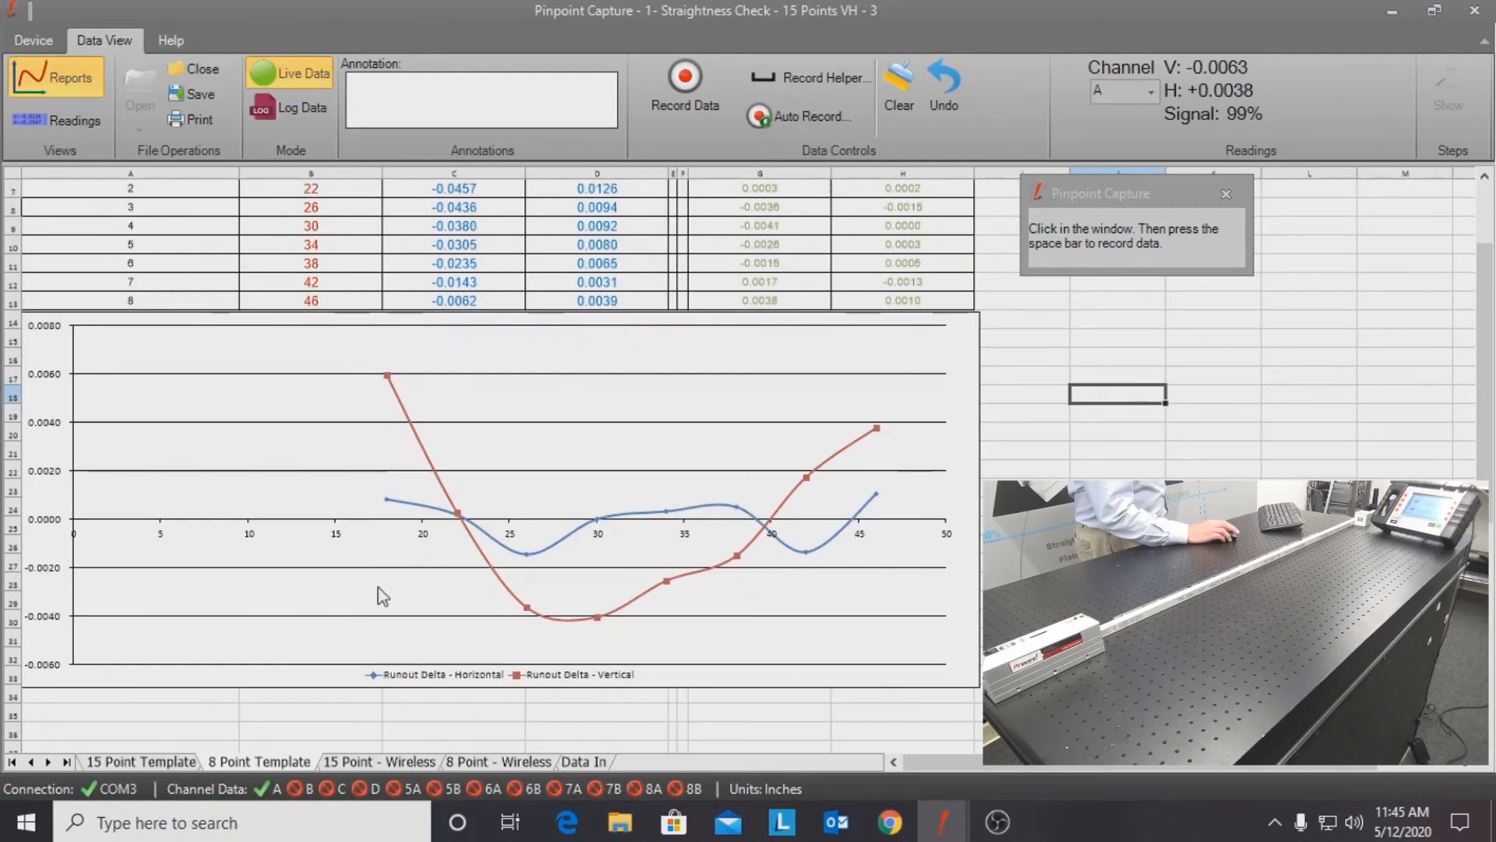
scroll(382, 596, down, 5)
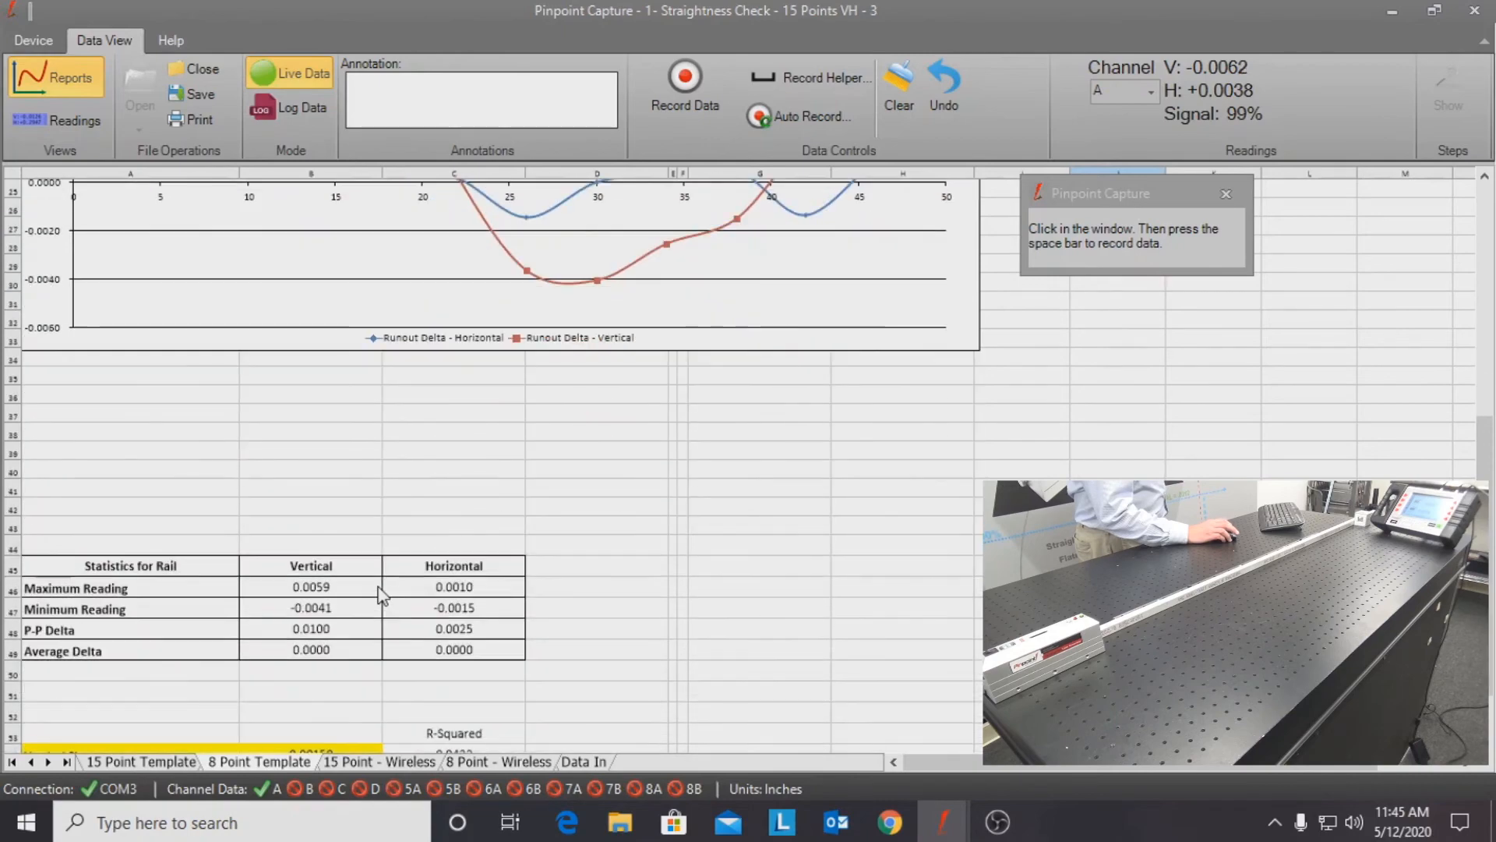
scroll(382, 595, down, 2)
scroll(380, 596, down, 1)
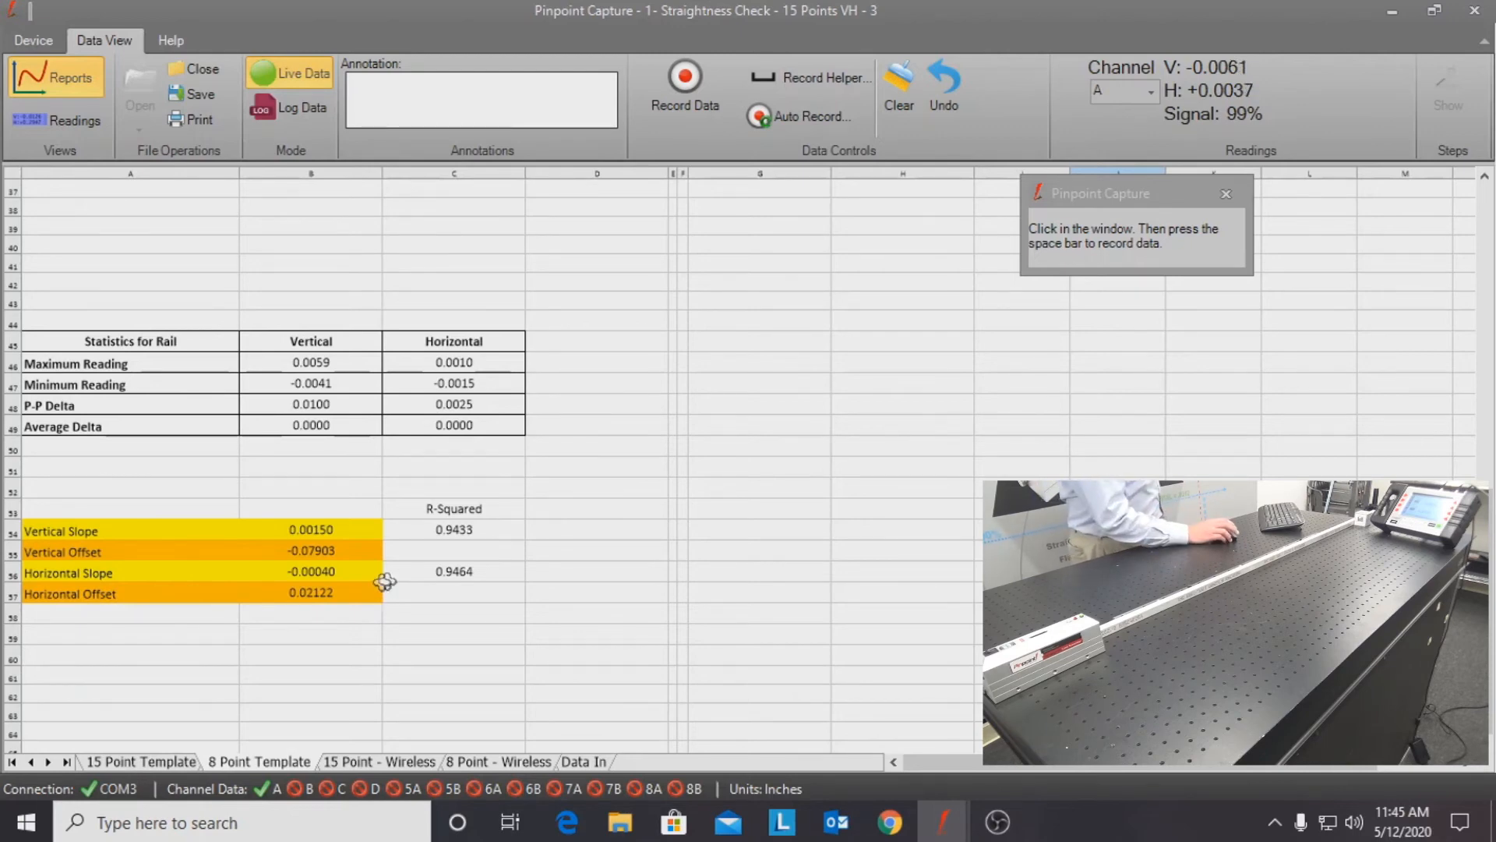
scroll(572, 499, up, 11)
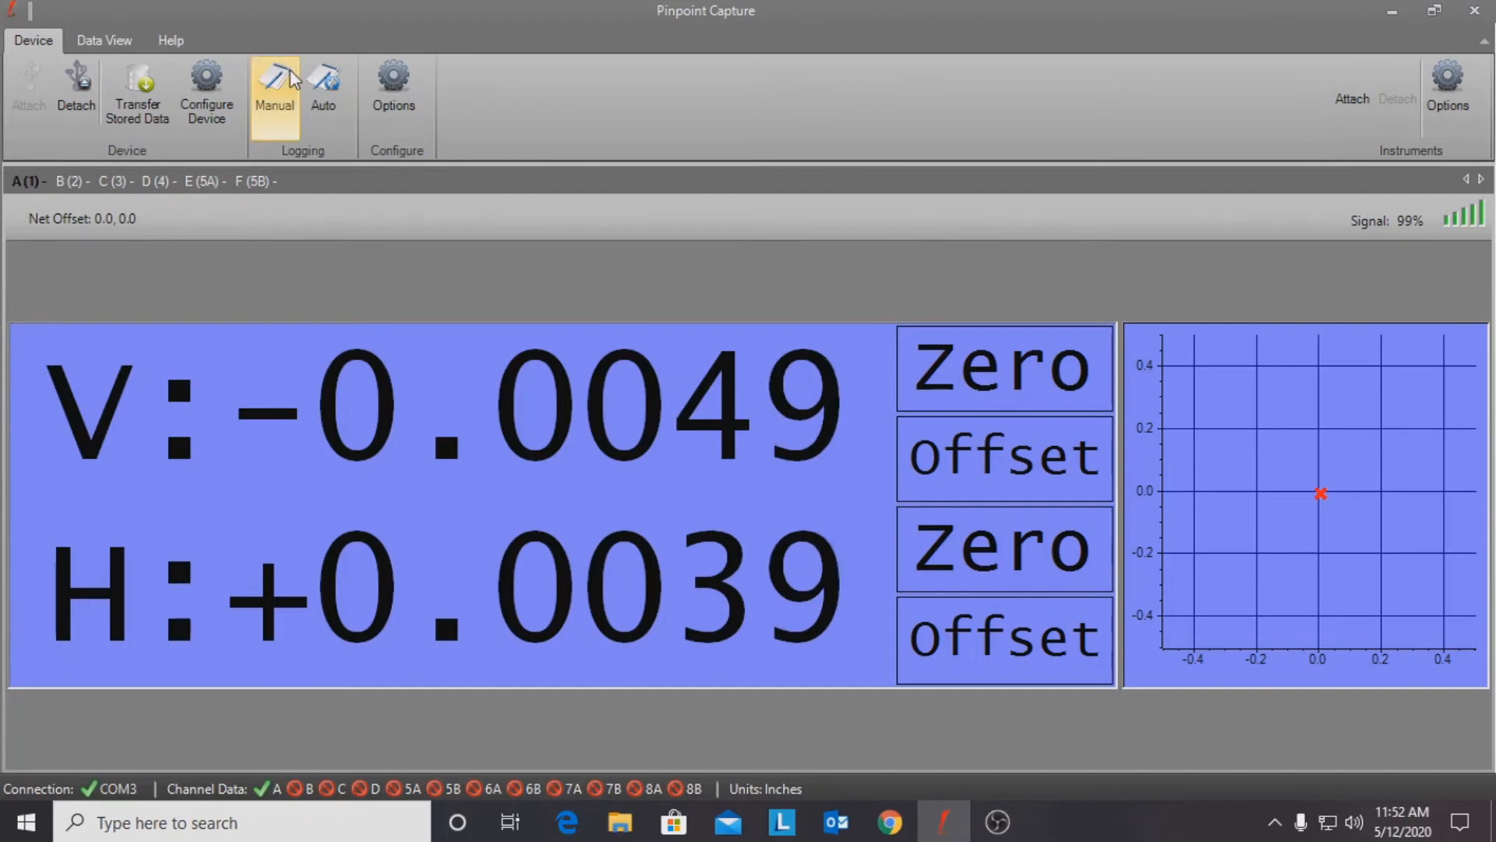
Step: Save a manual log entry for channel A, with close after save enabled, and quit the Manual Log
click(275, 90)
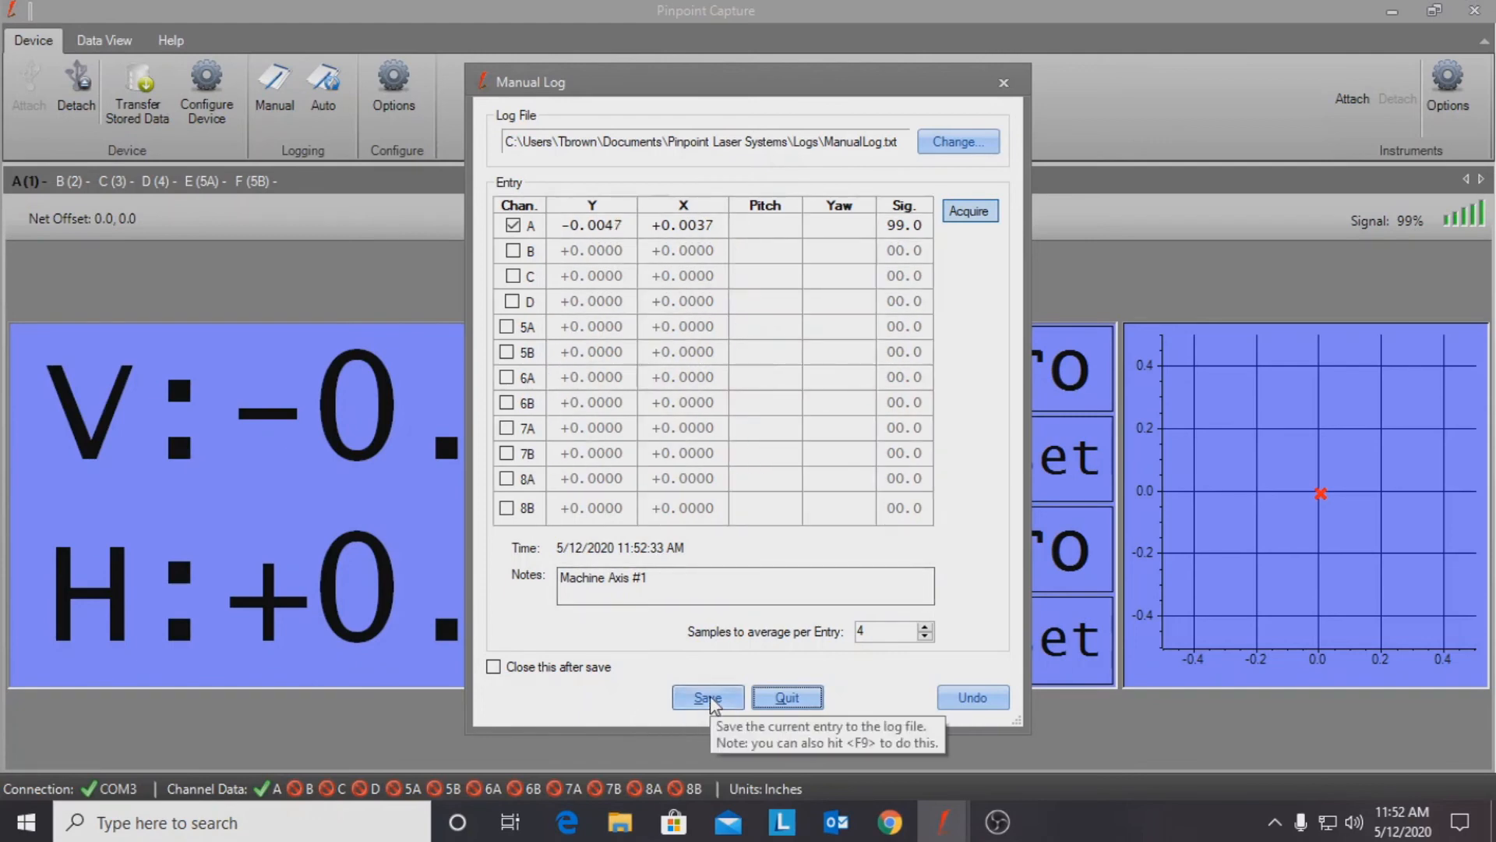
click(521, 668)
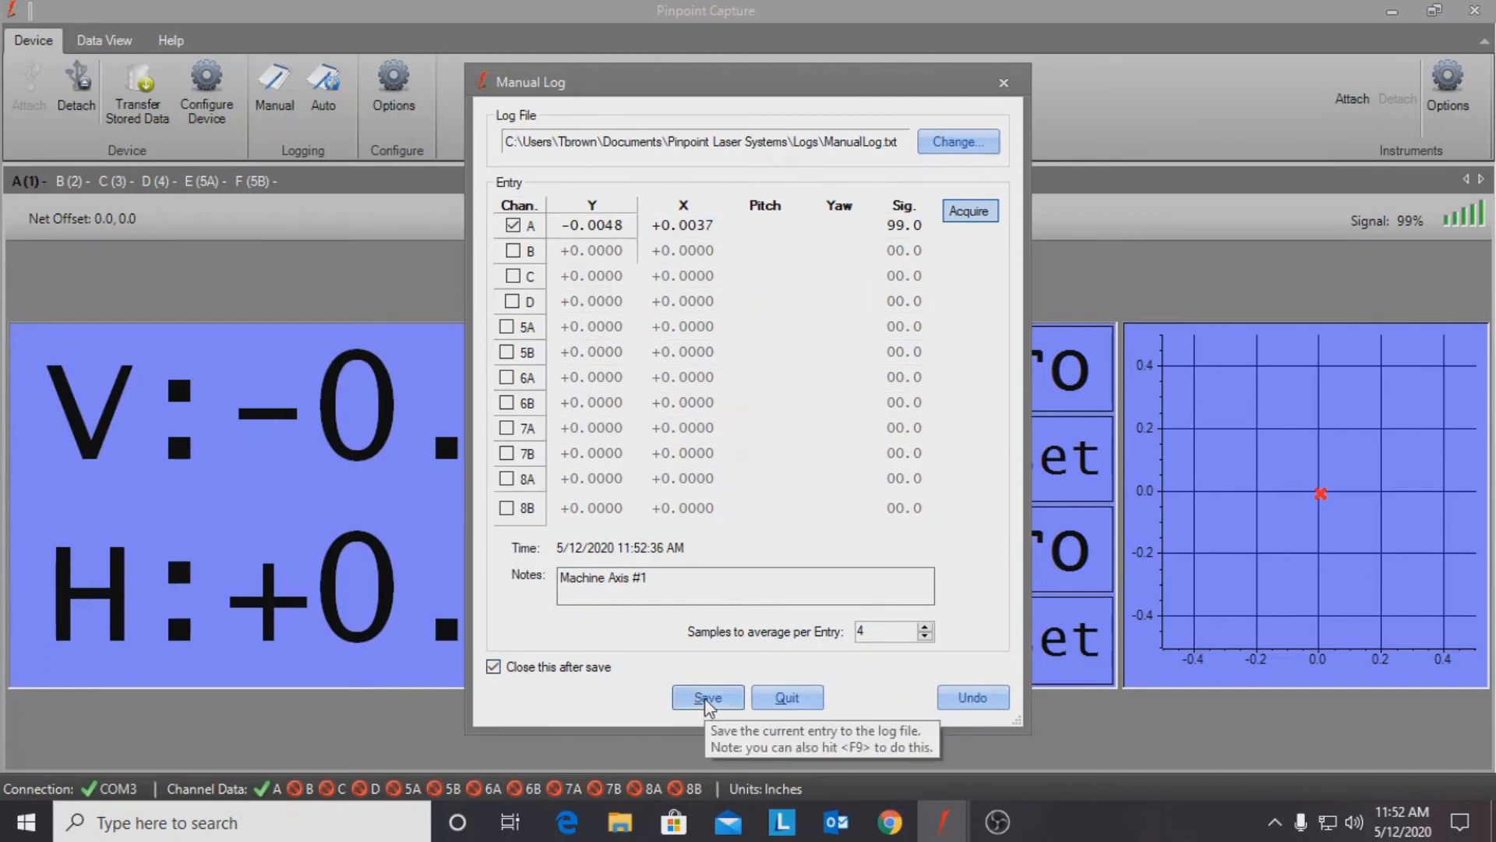
click(707, 698)
click(708, 697)
click(708, 699)
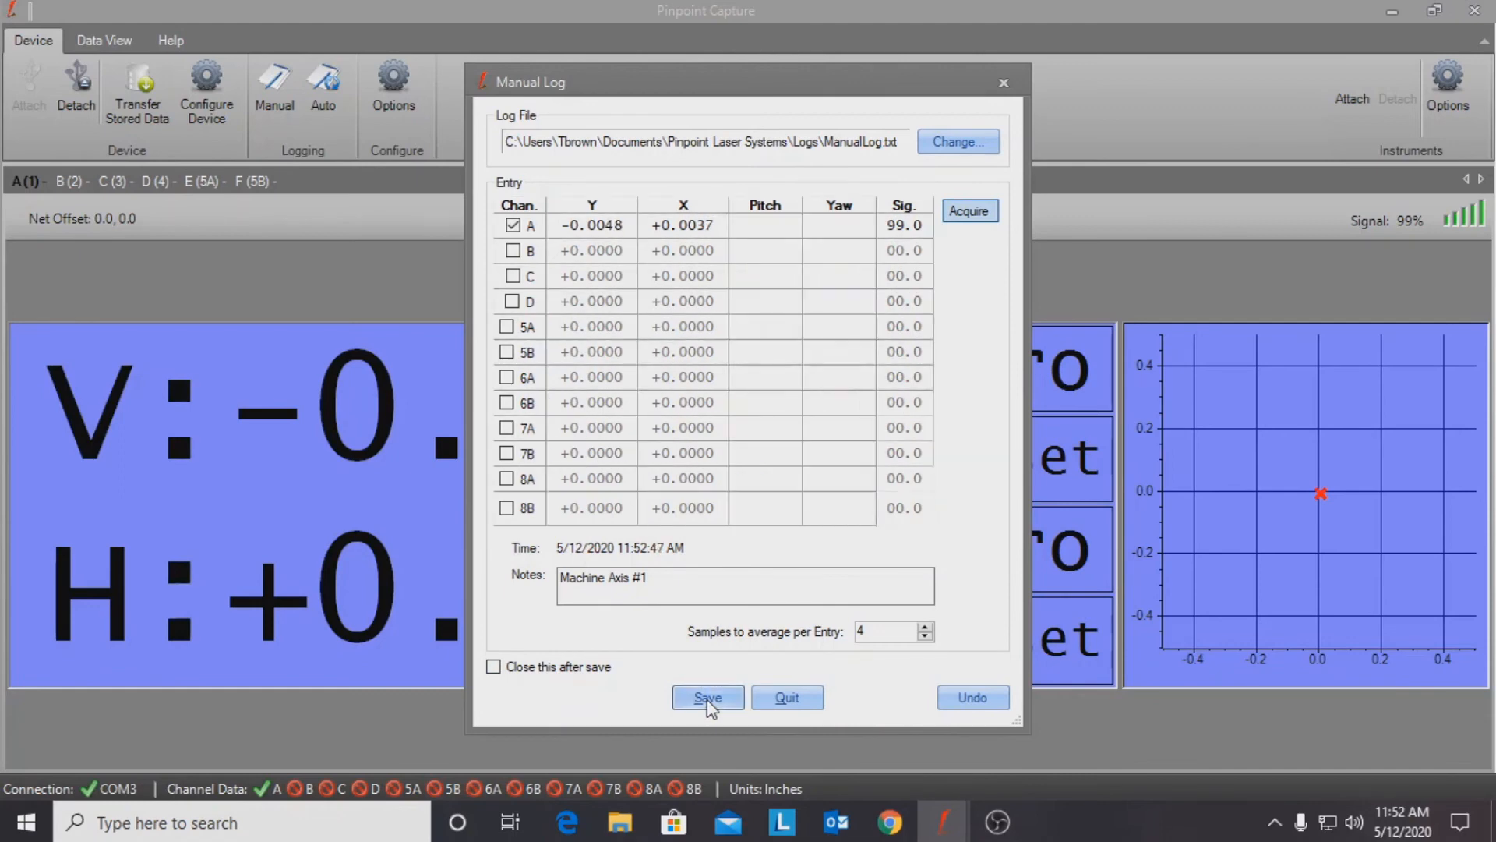
click(781, 699)
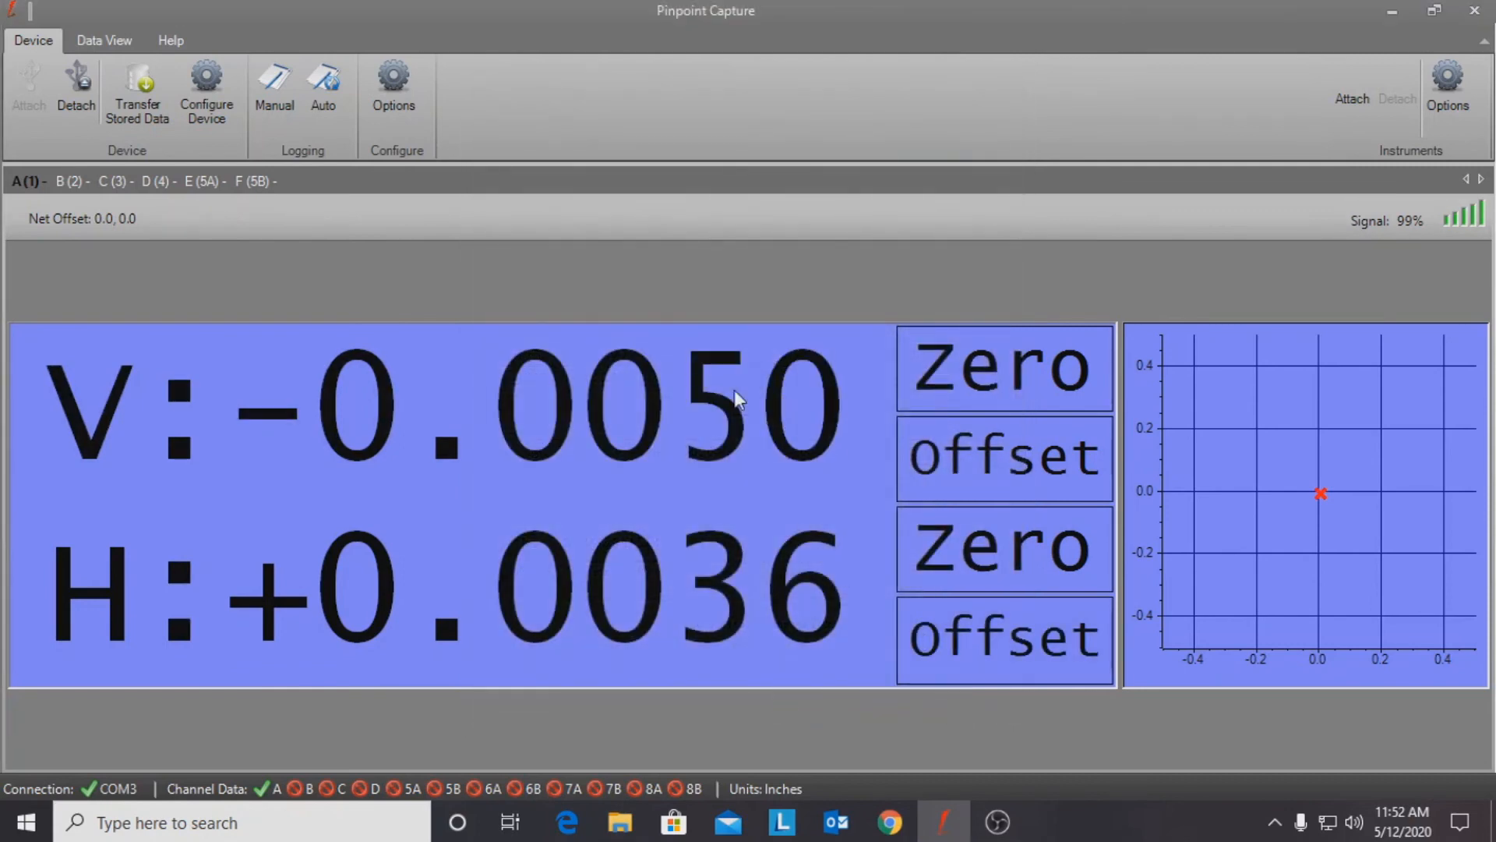
Step: Start an automatic log with the comments header Machine Axis #1, then stop it
click(322, 97)
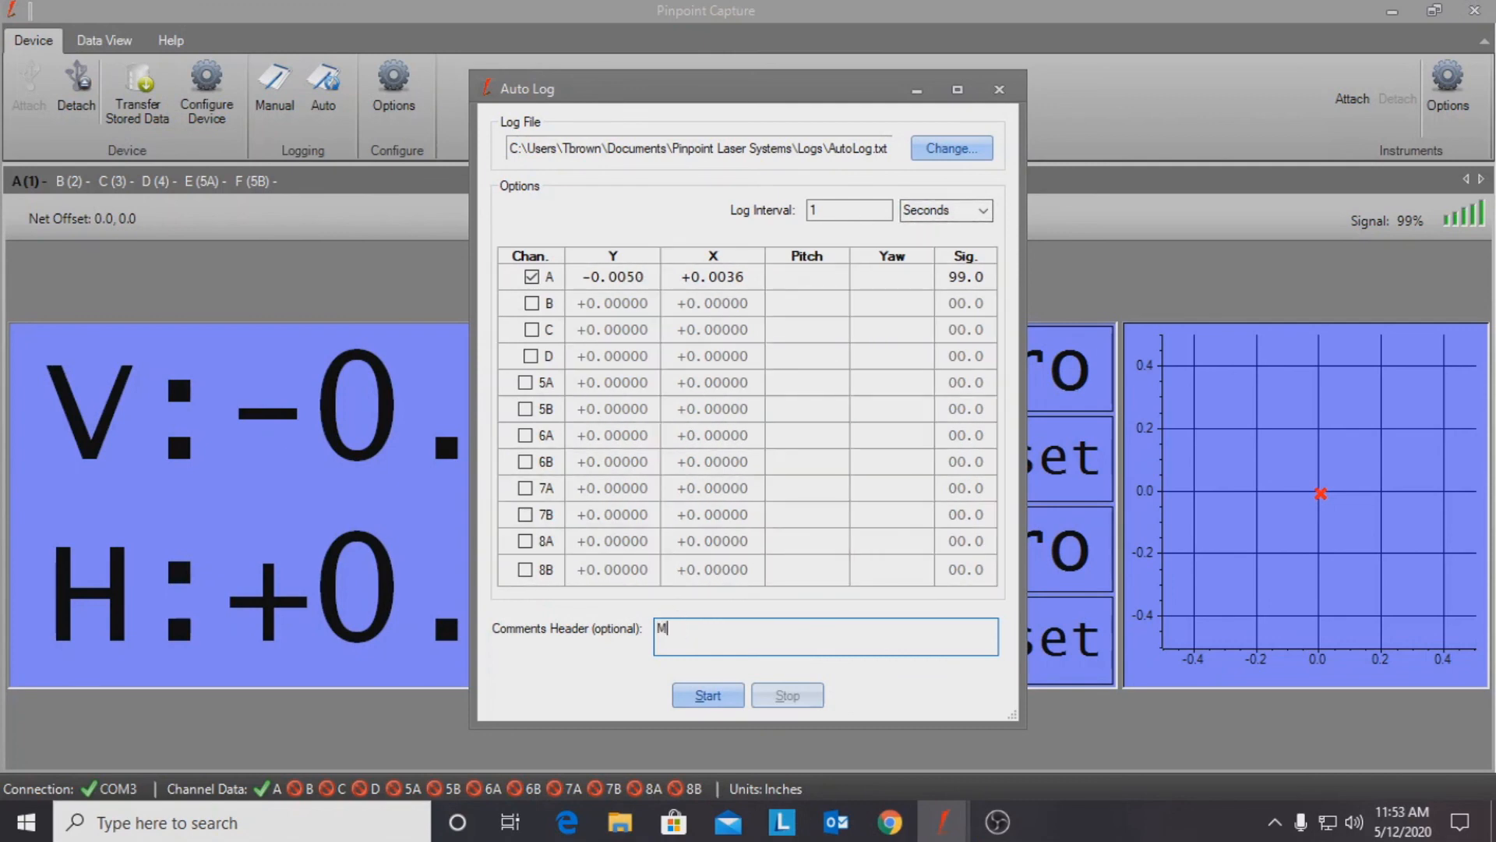
text(hine Axis #1)
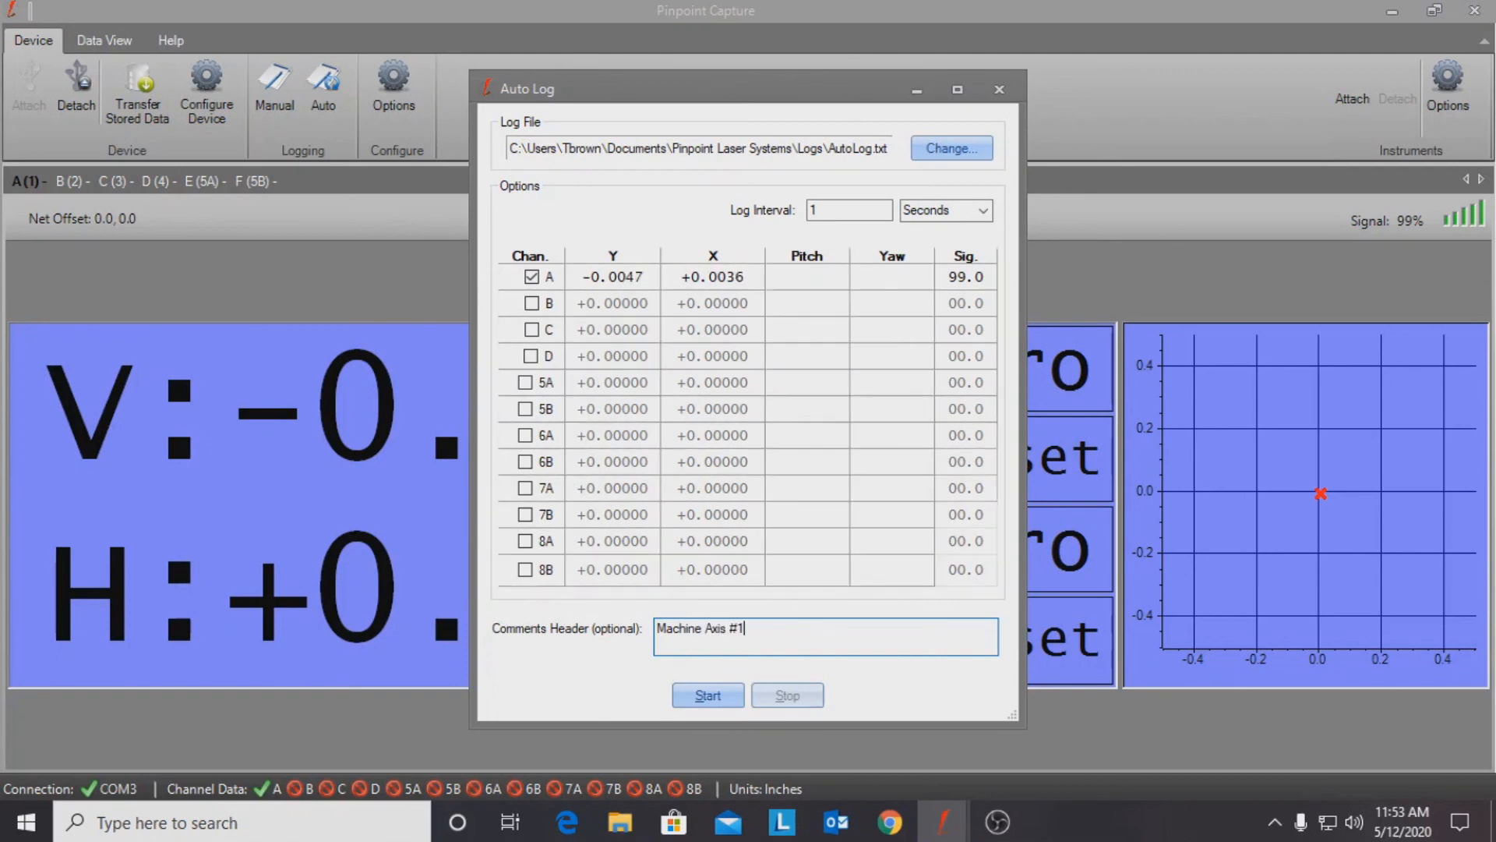
click(704, 695)
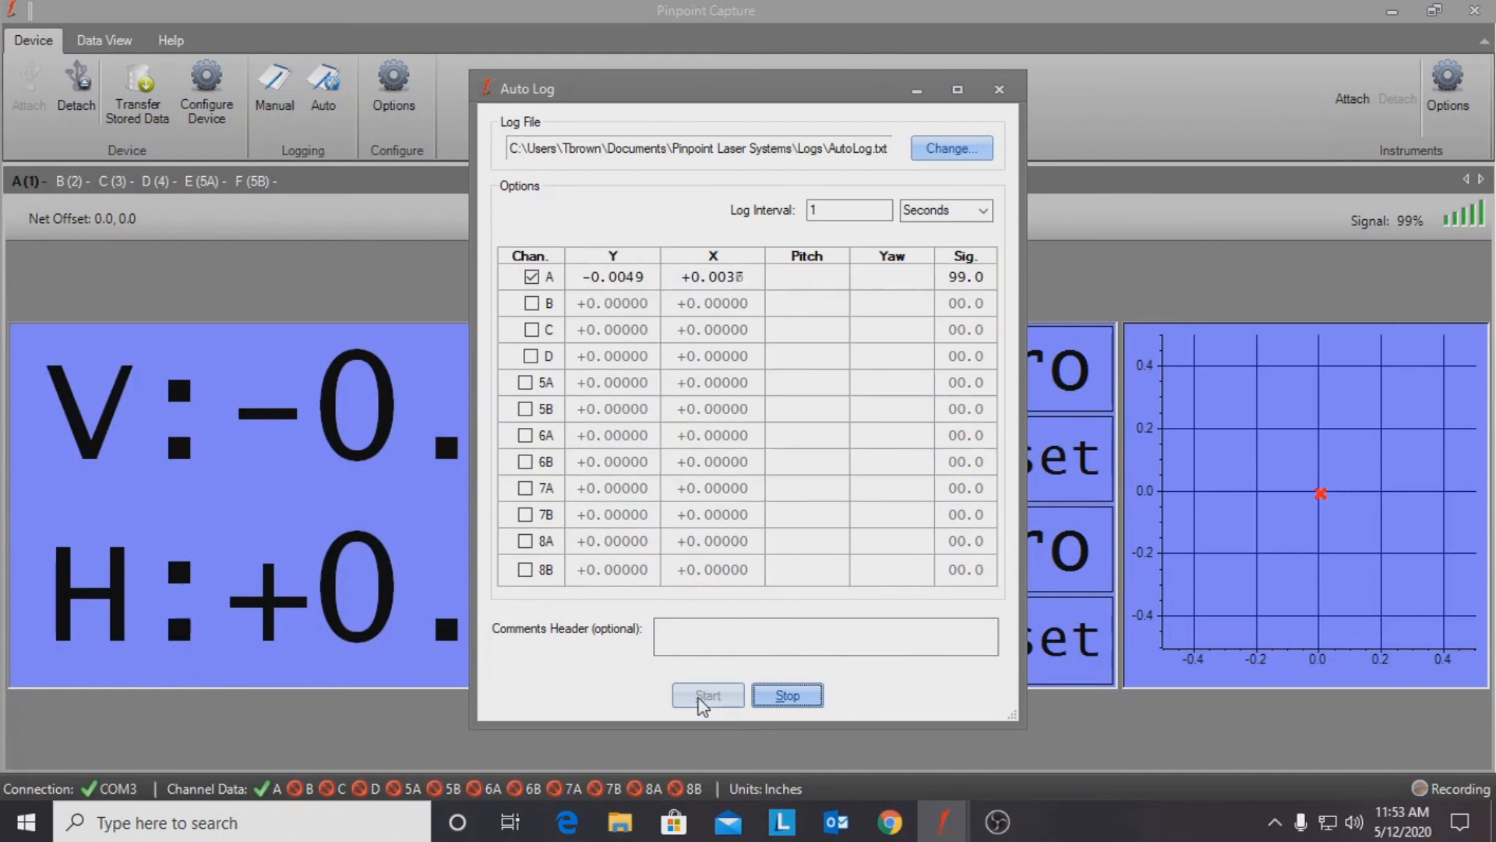
click(789, 701)
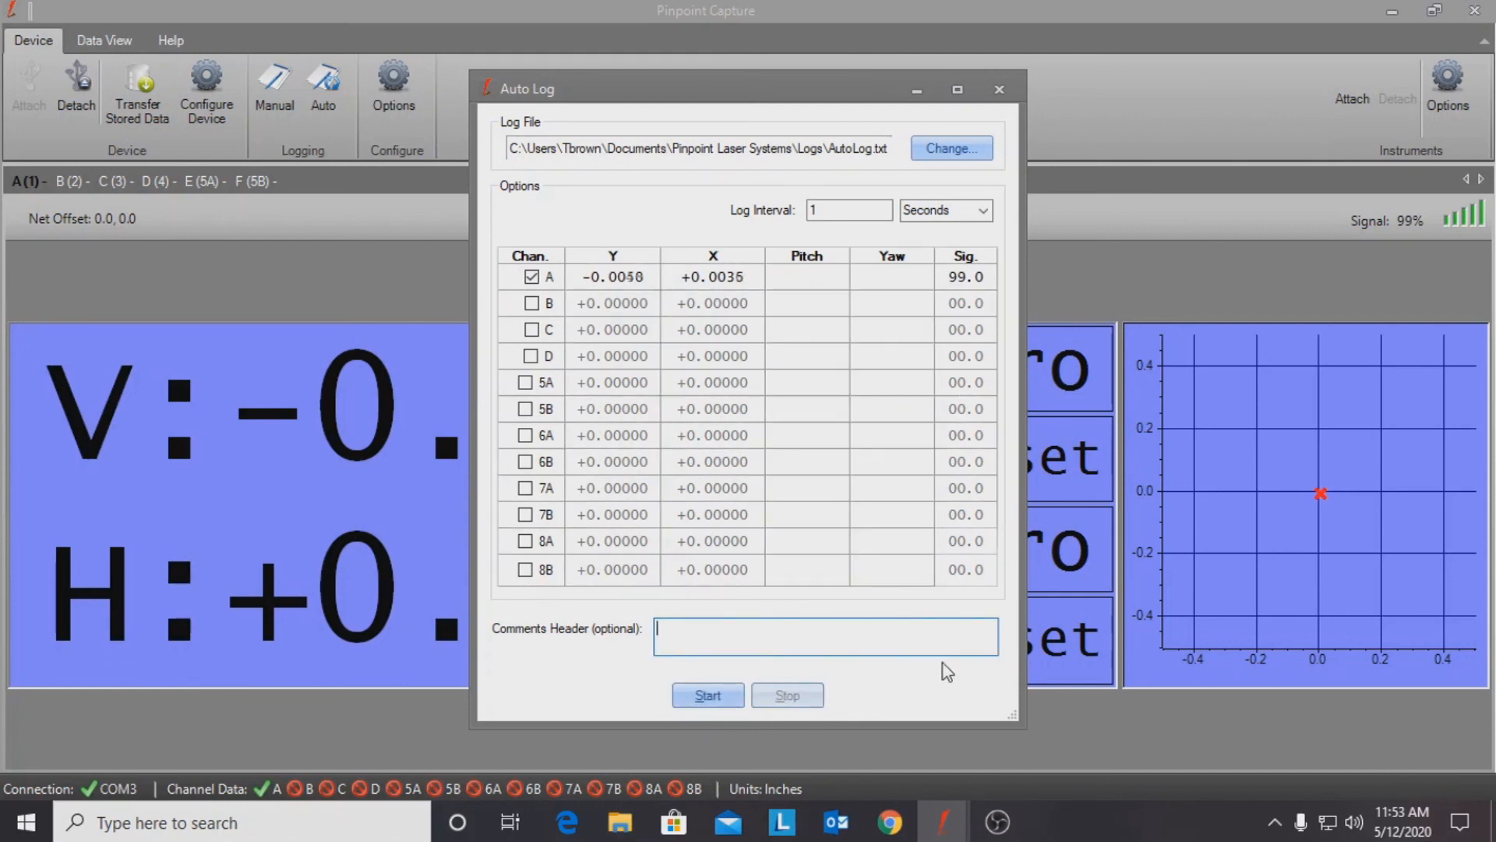